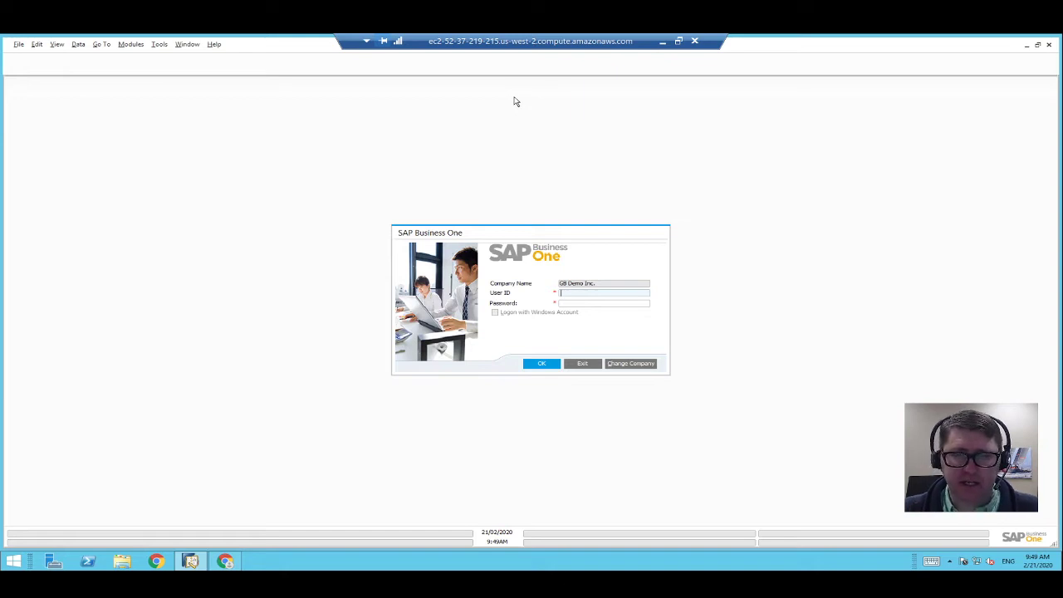
Log in to the GB Demo Inc. company with the user ID and its password.
type("manager")
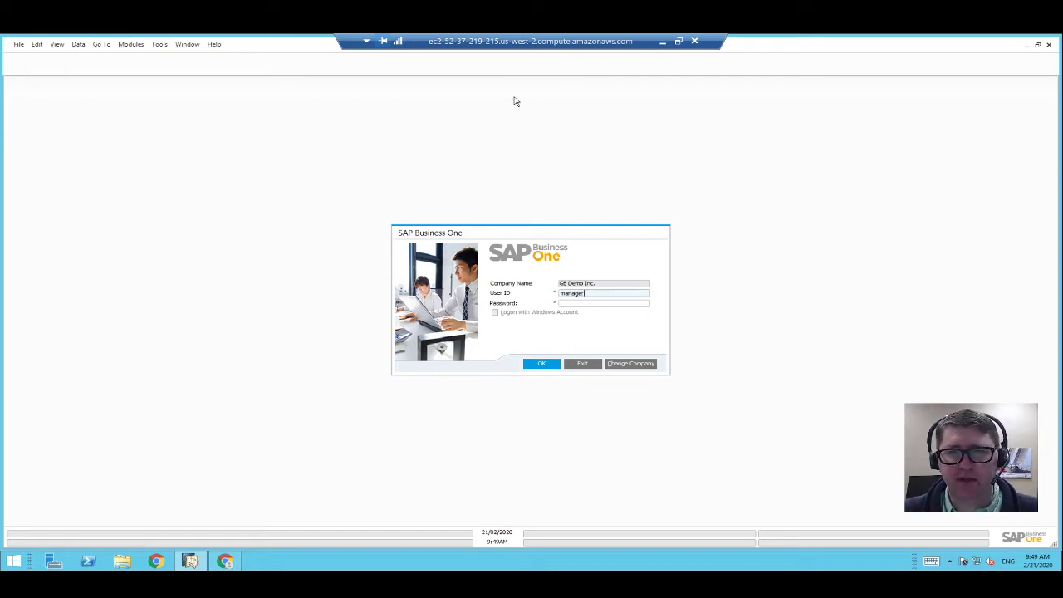
key("Tab")
type("manag")
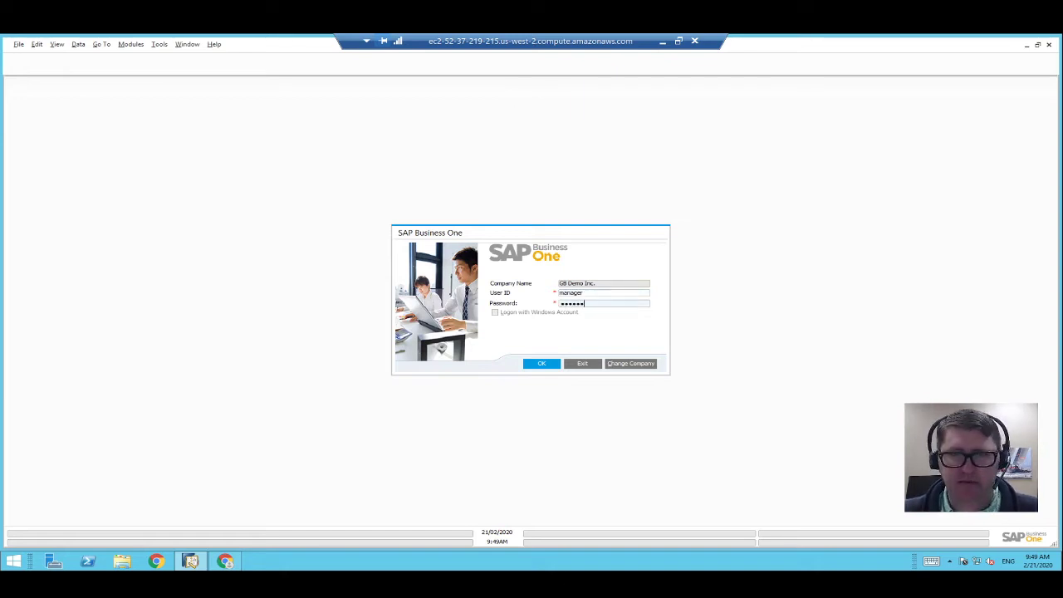
type("r")
key("Return")
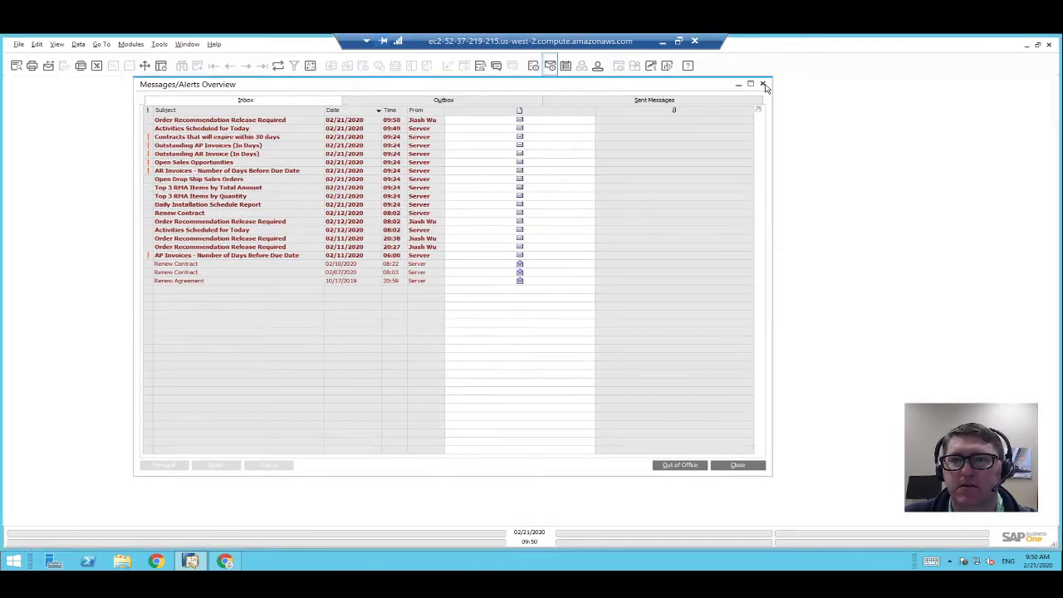
Close the Messages/Alerts Overview and show the Modules navigation panel beside the cockpit.
left_click(762, 84)
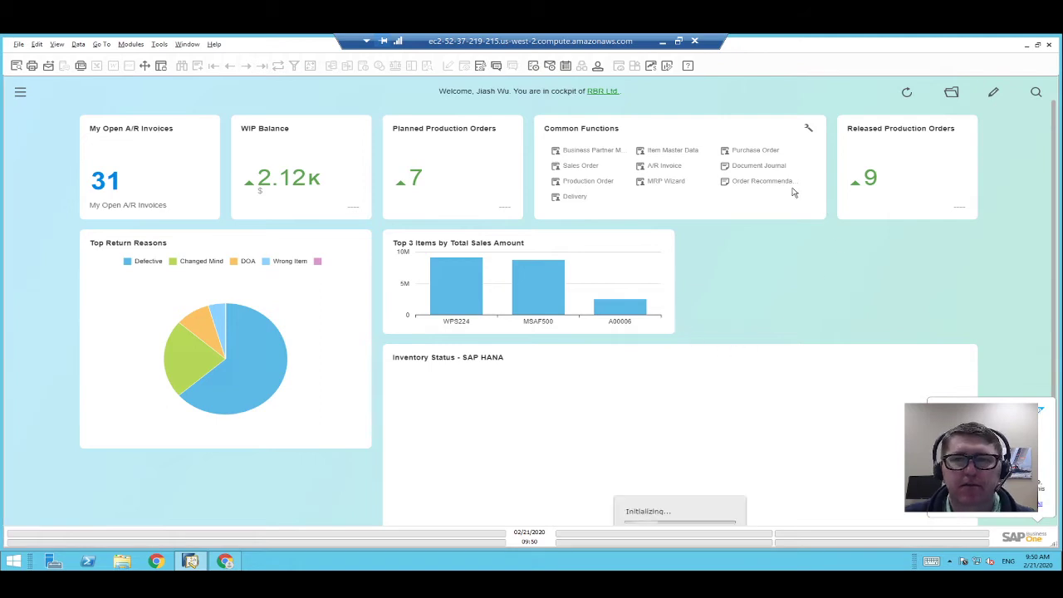
left_click(19, 96)
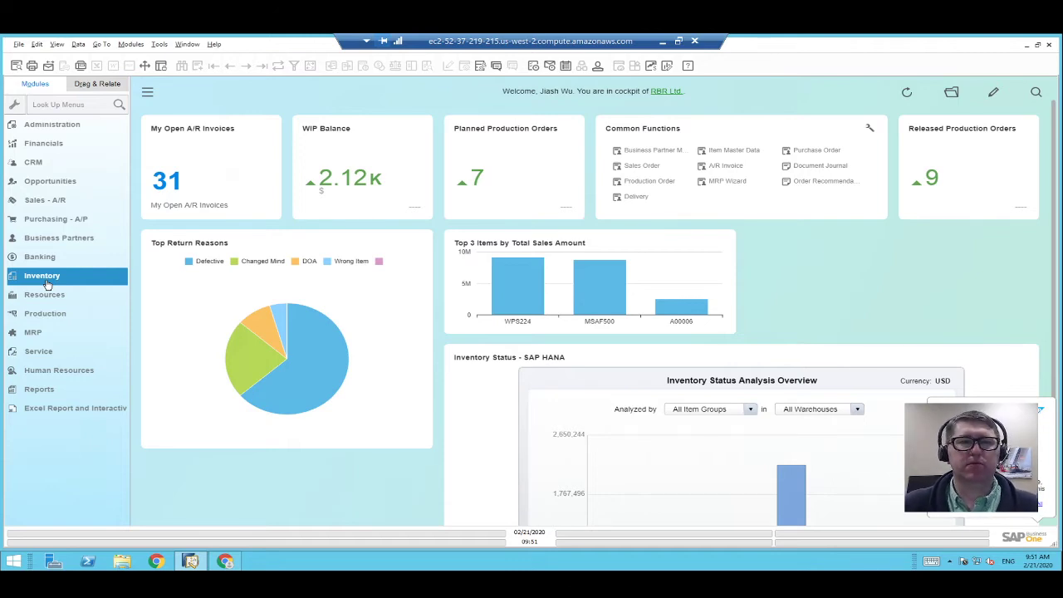
Drag Inventory Counting from Inventory > Inventory Transactions > Inventory Counting Transactions into Common Functions.
left_click(46, 279)
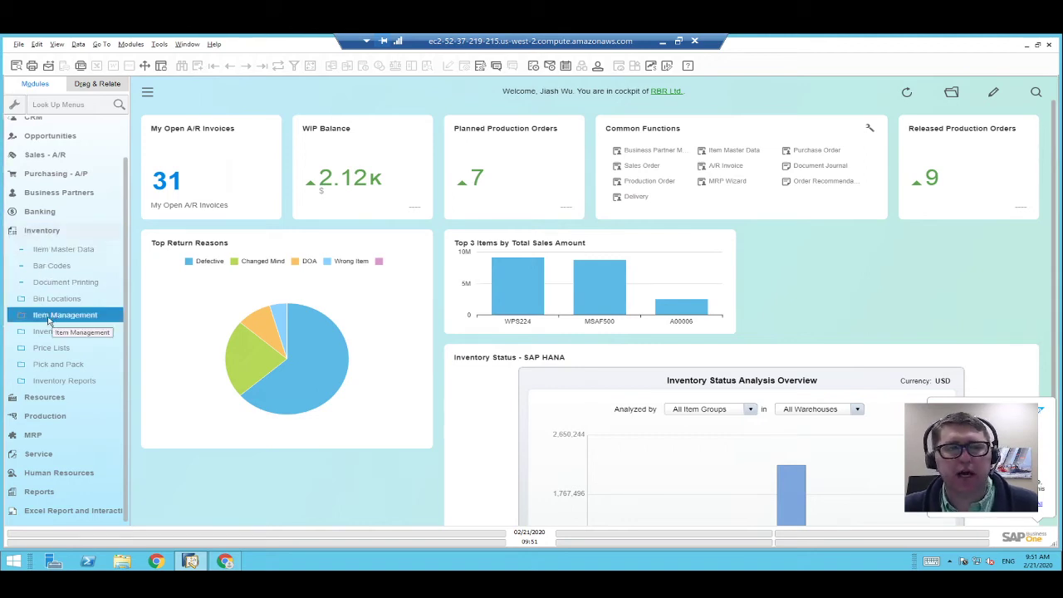
left_click(49, 321)
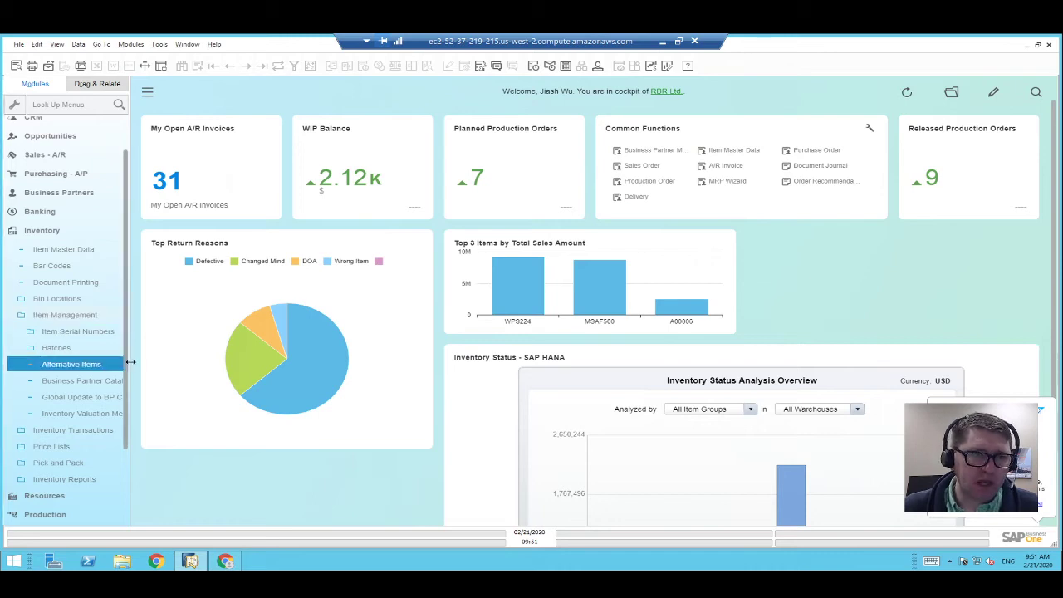
left_click_drag(131, 361, 168, 361)
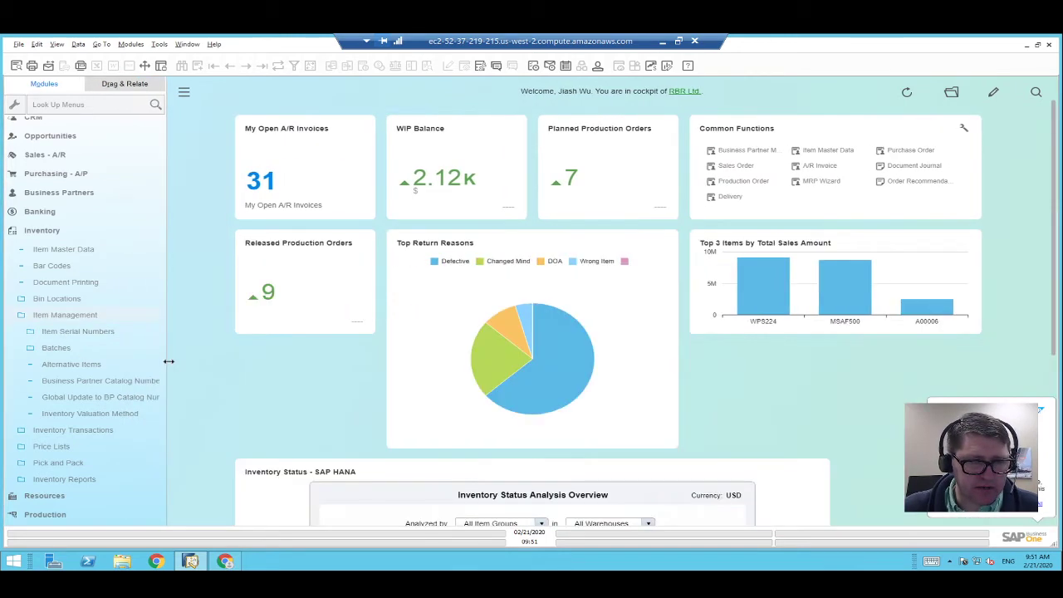
left_click(84, 319)
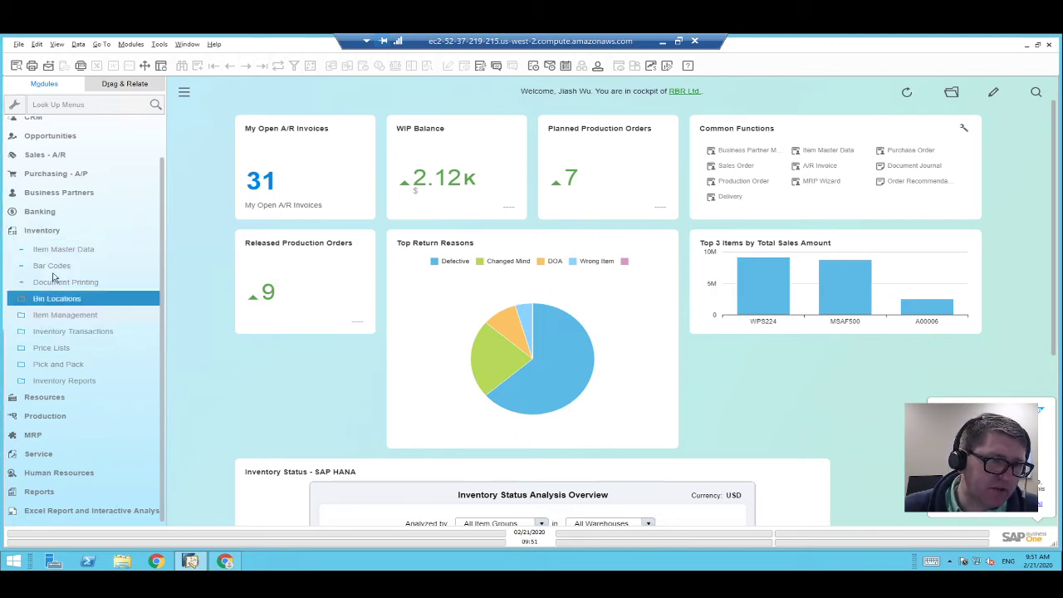
left_click(71, 319)
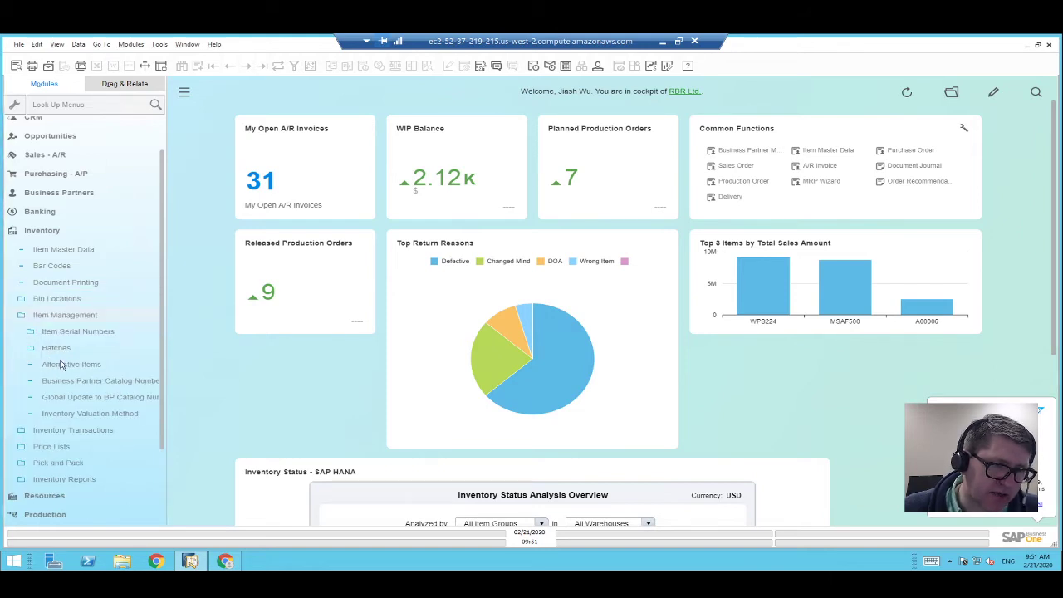
left_click(53, 318)
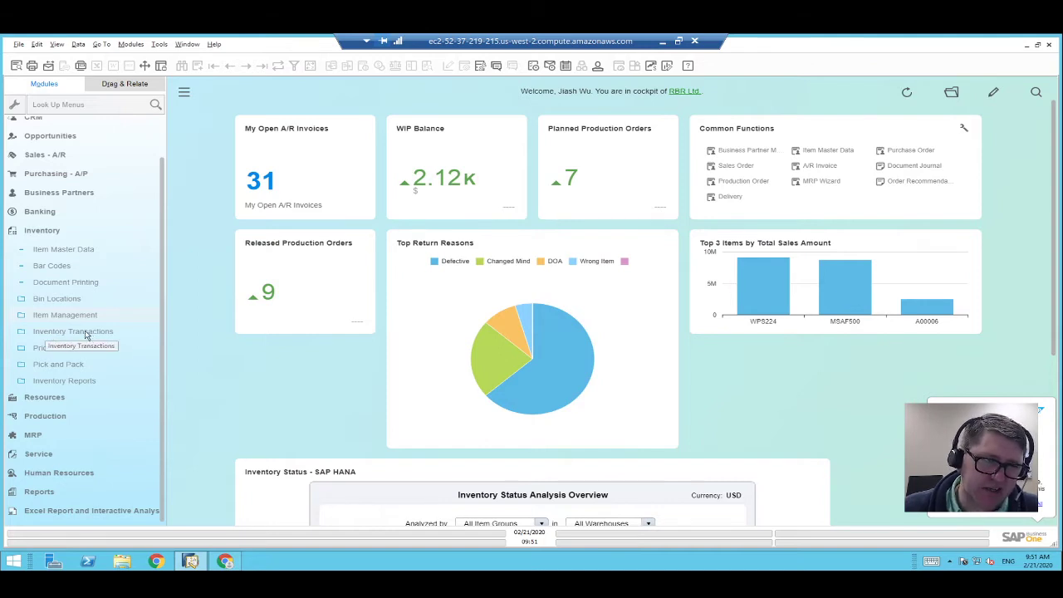
left_click(83, 332)
left_click(77, 347)
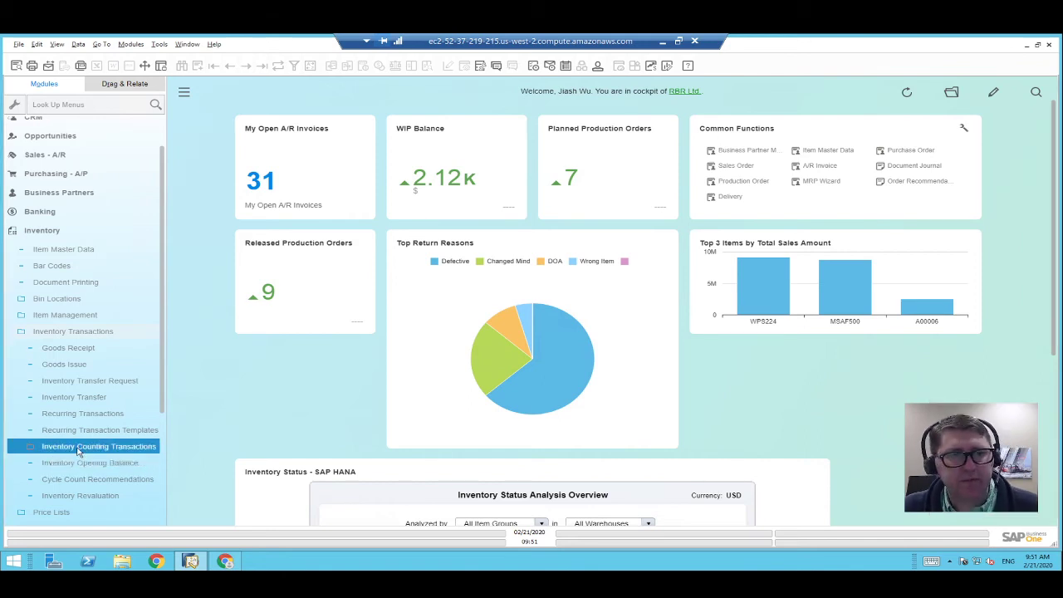
left_click(79, 449)
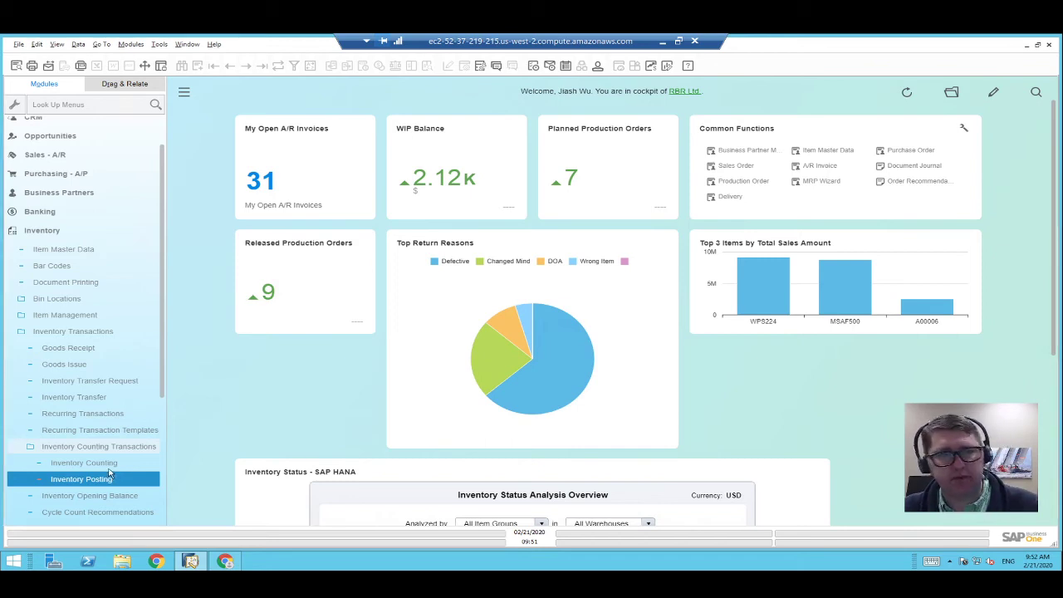
left_click_drag(81, 468, 820, 200)
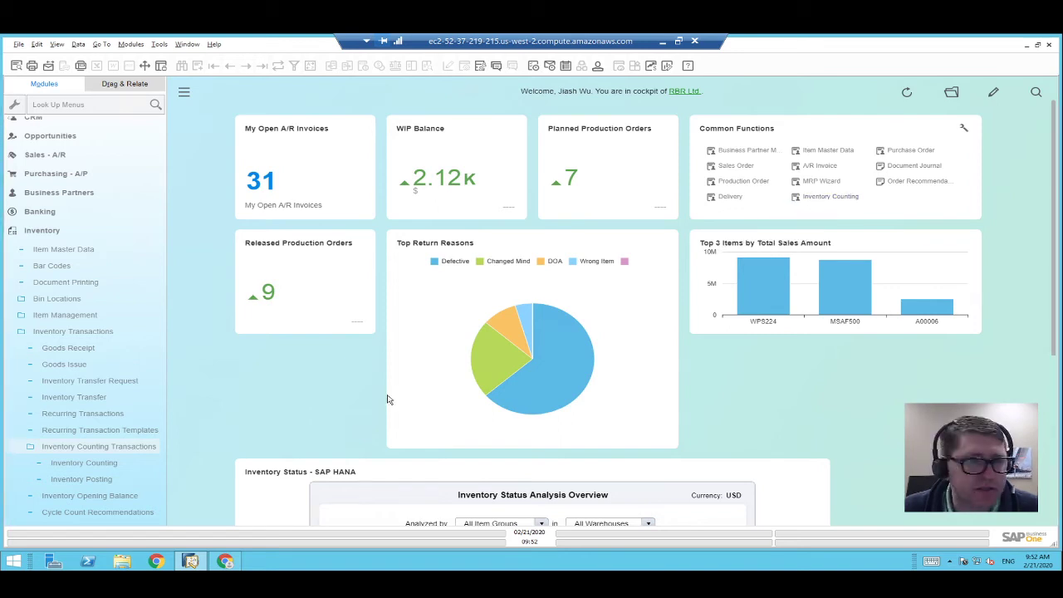
Open Inventory Counting document No. 4 from Common Functions, moving and enlarging its window.
left_click(840, 199)
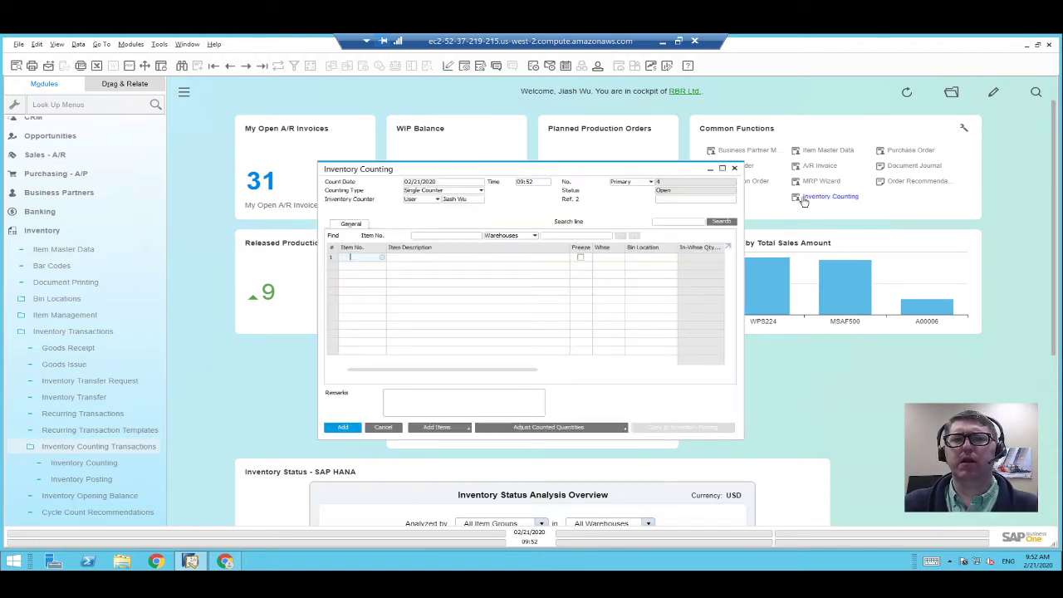
left_click_drag(626, 171, 525, 140)
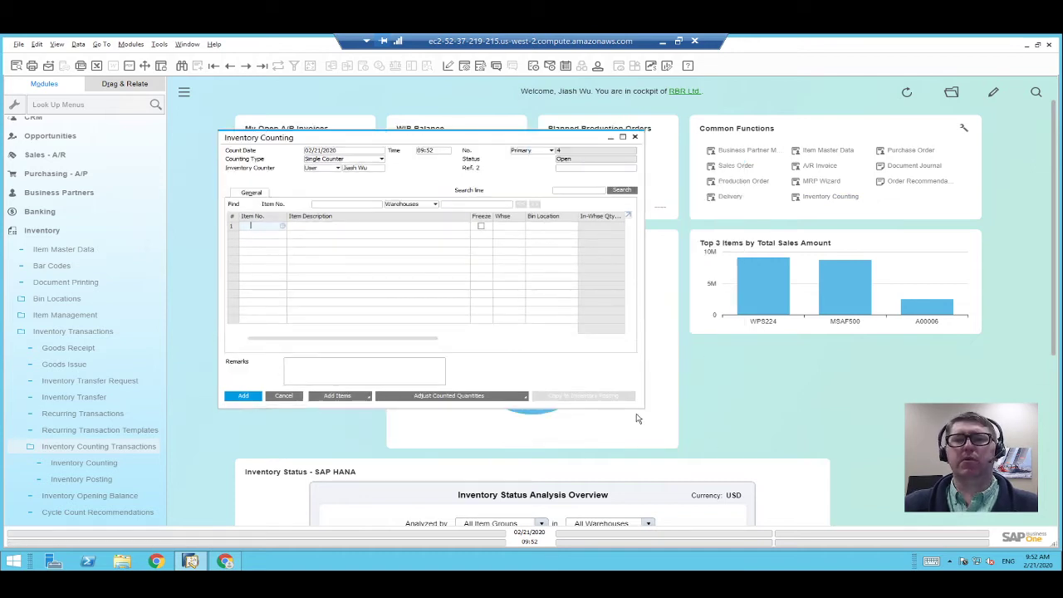
left_click_drag(642, 408, 961, 506)
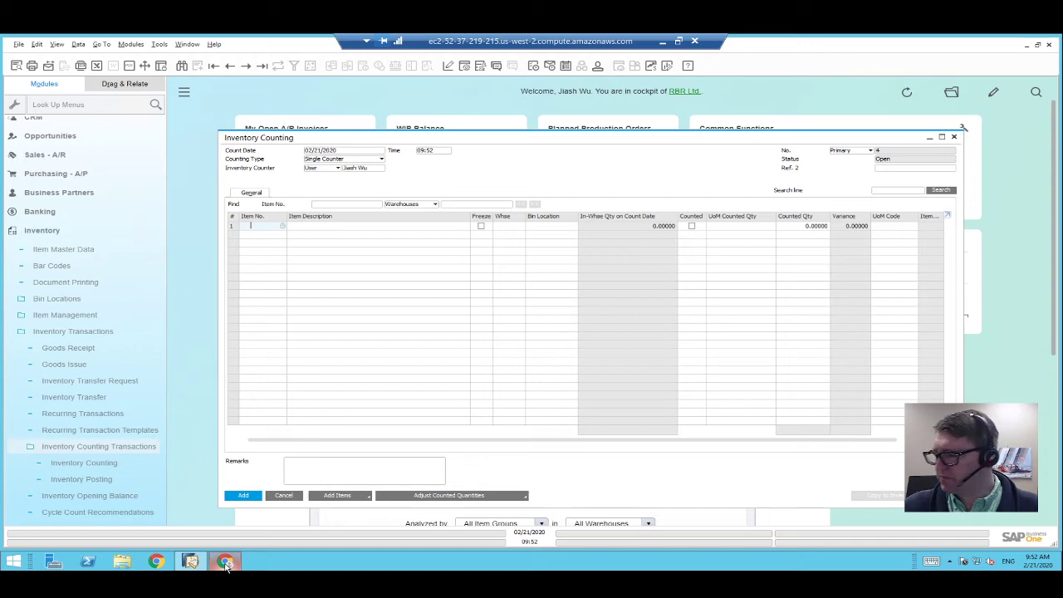
mouse_move(226, 565)
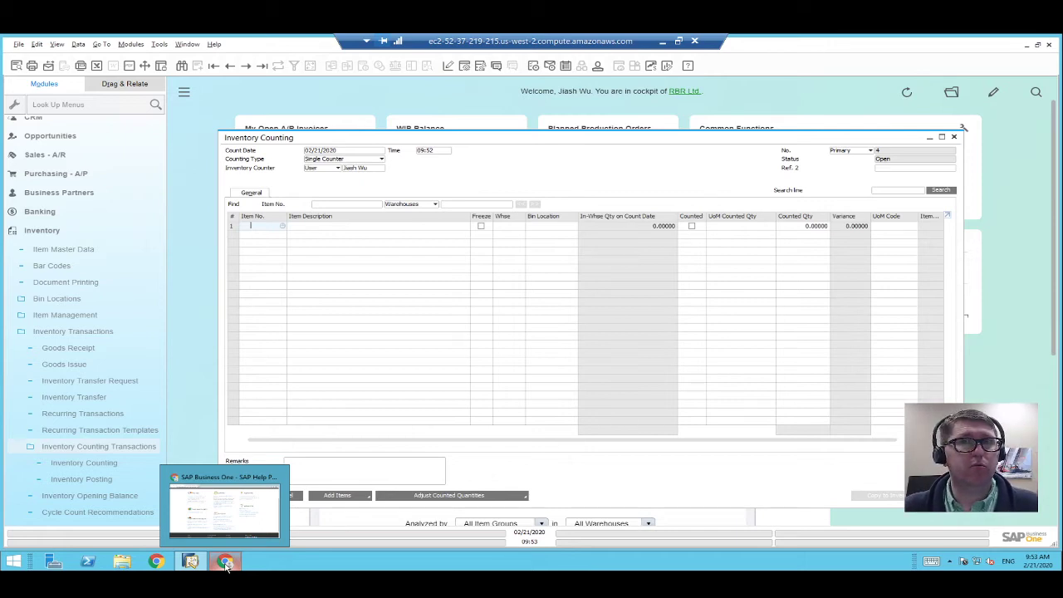
left_click(187, 44)
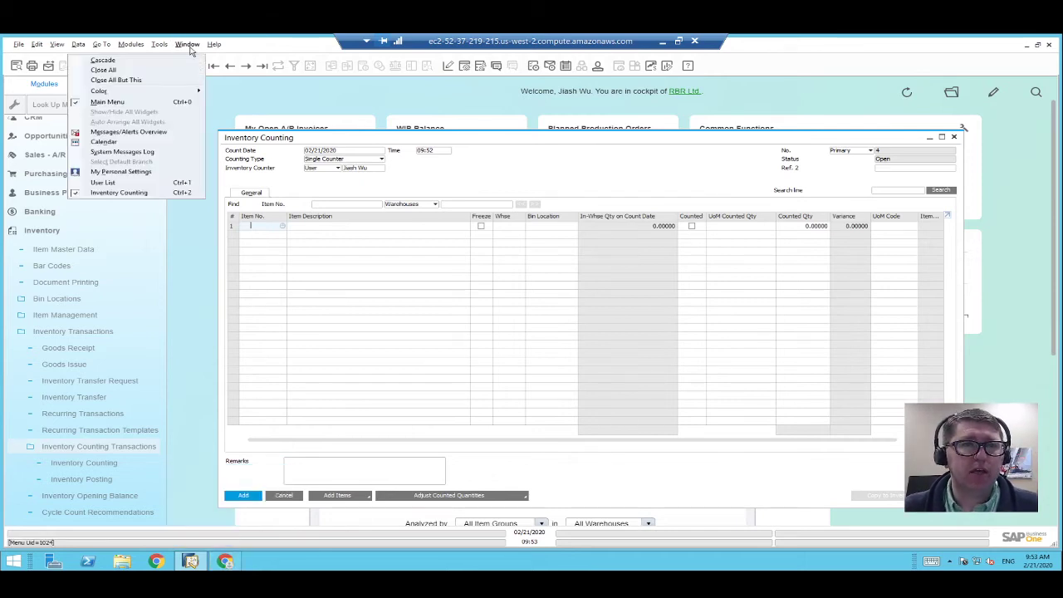
mouse_move(215, 46)
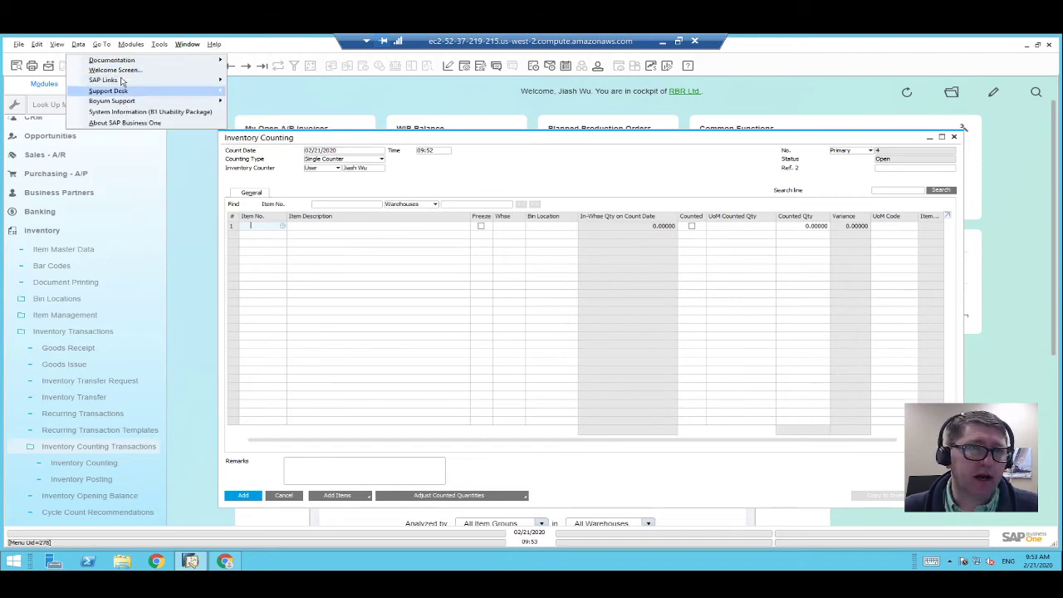
mouse_move(124, 64)
left_click(261, 66)
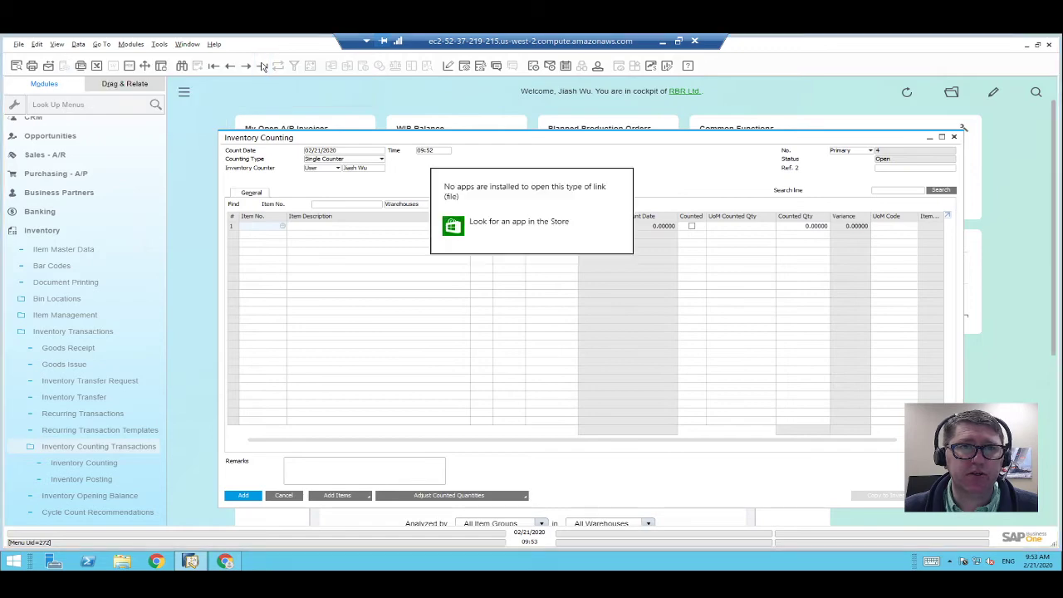
left_click(530, 226)
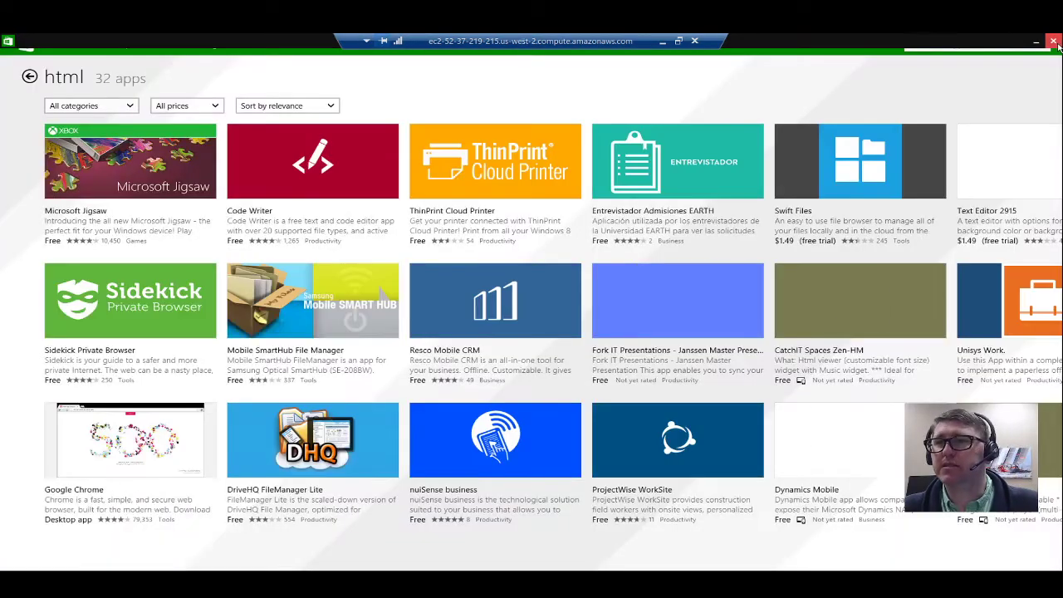
left_click(1054, 42)
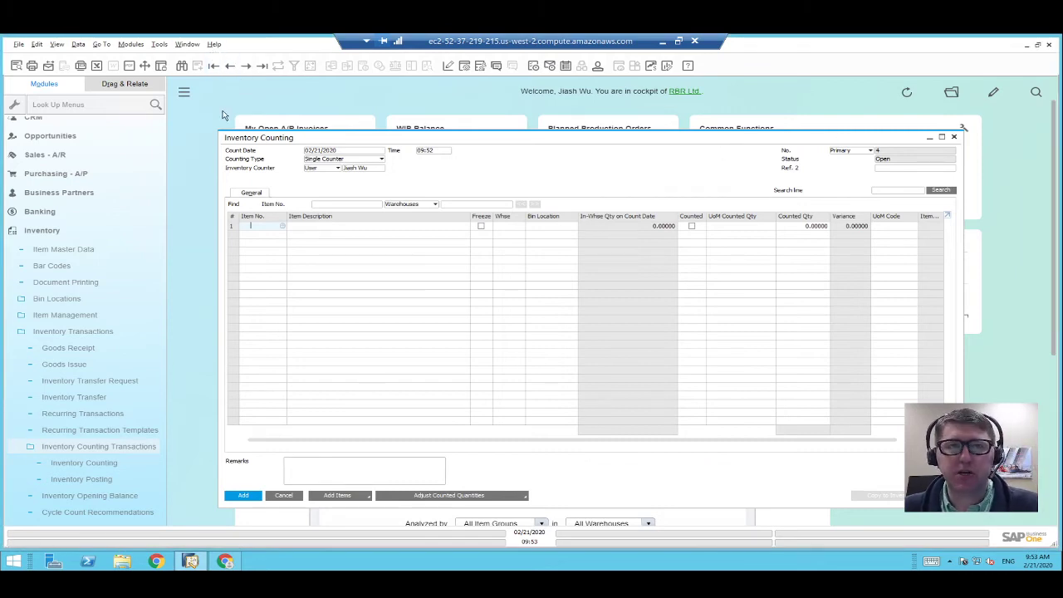
Go to the SAP Help Portal in Chrome and open the SAP Business One 10.0 application help.
left_click(226, 562)
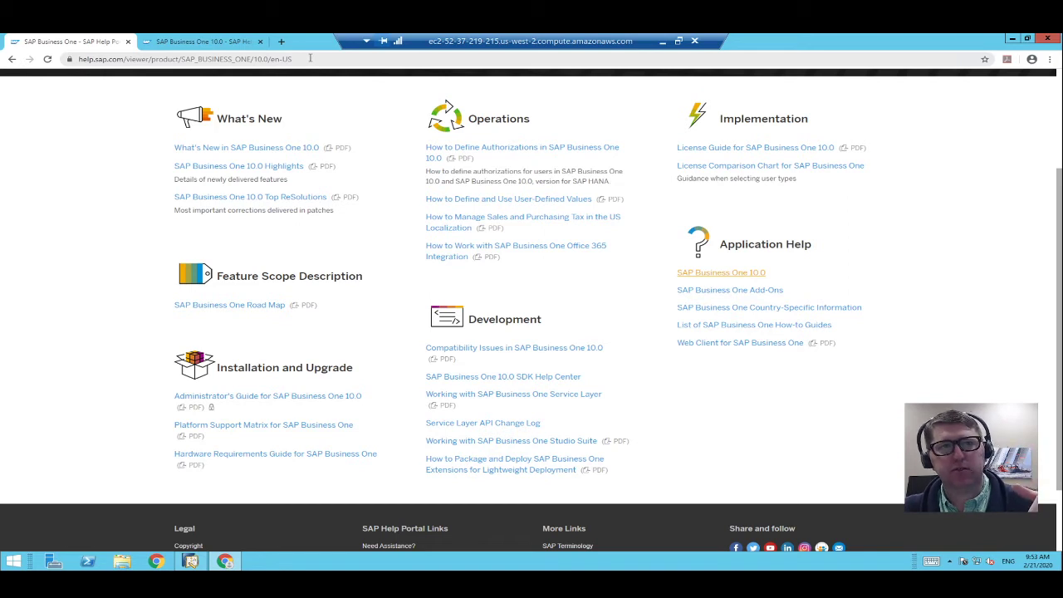
left_click(172, 60)
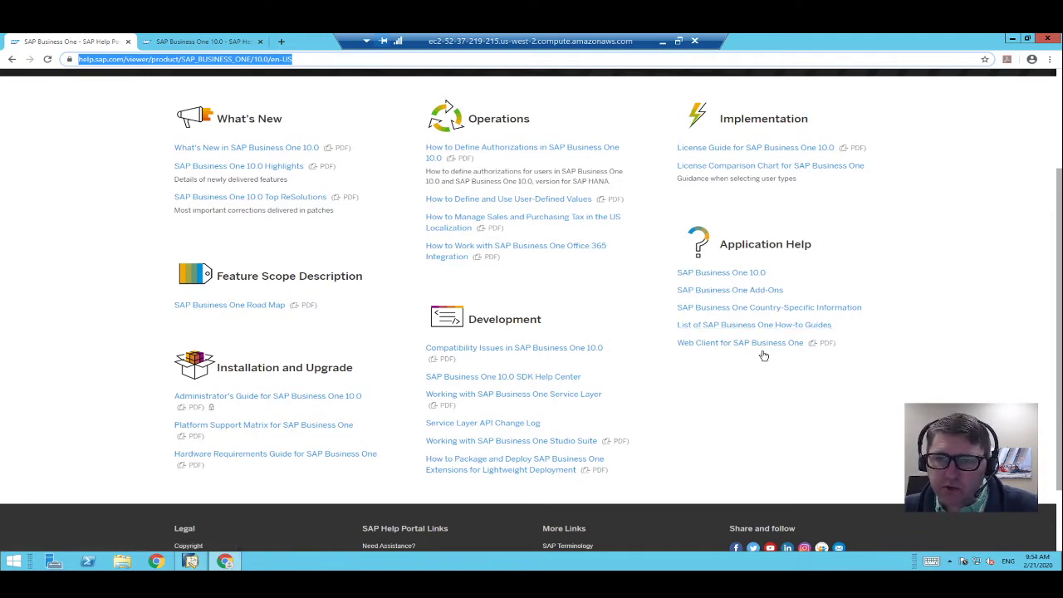
left_click(730, 277)
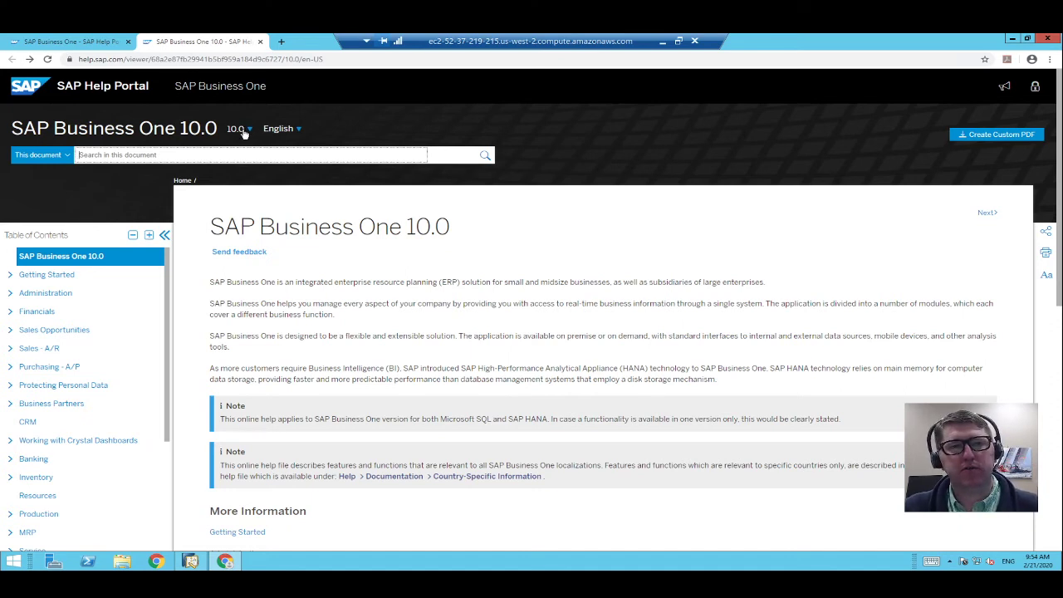
Switch the help documentation to version 9.3 and expand the Inventory topic.
left_click(245, 133)
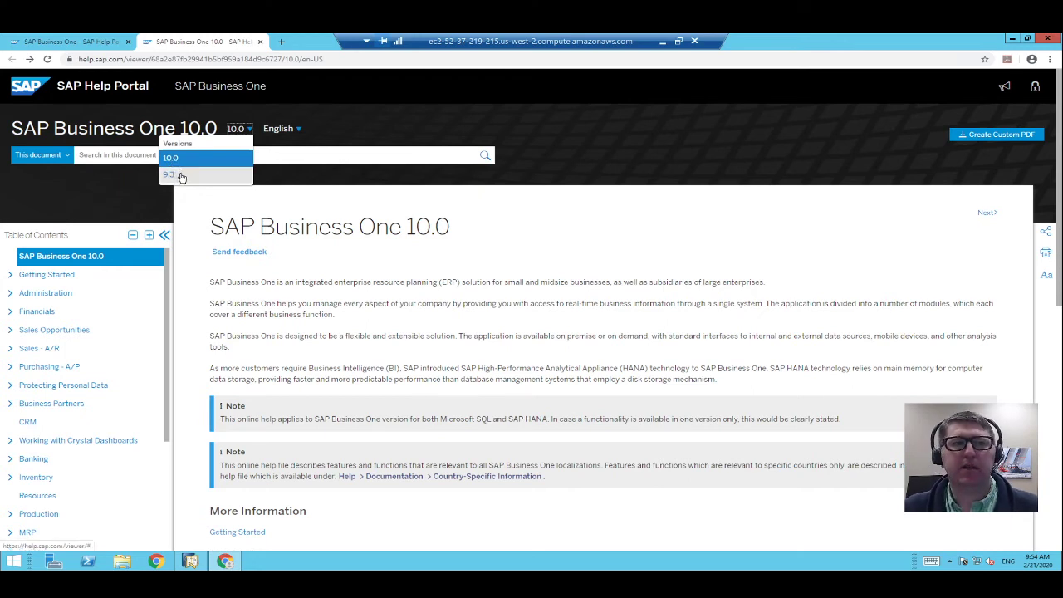
left_click(170, 175)
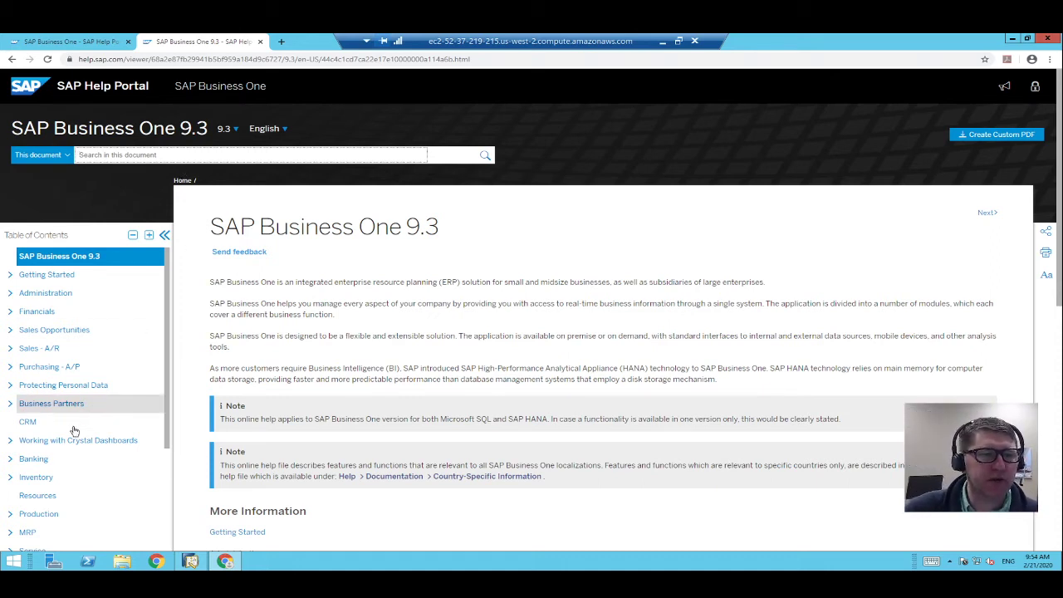
left_click(39, 477)
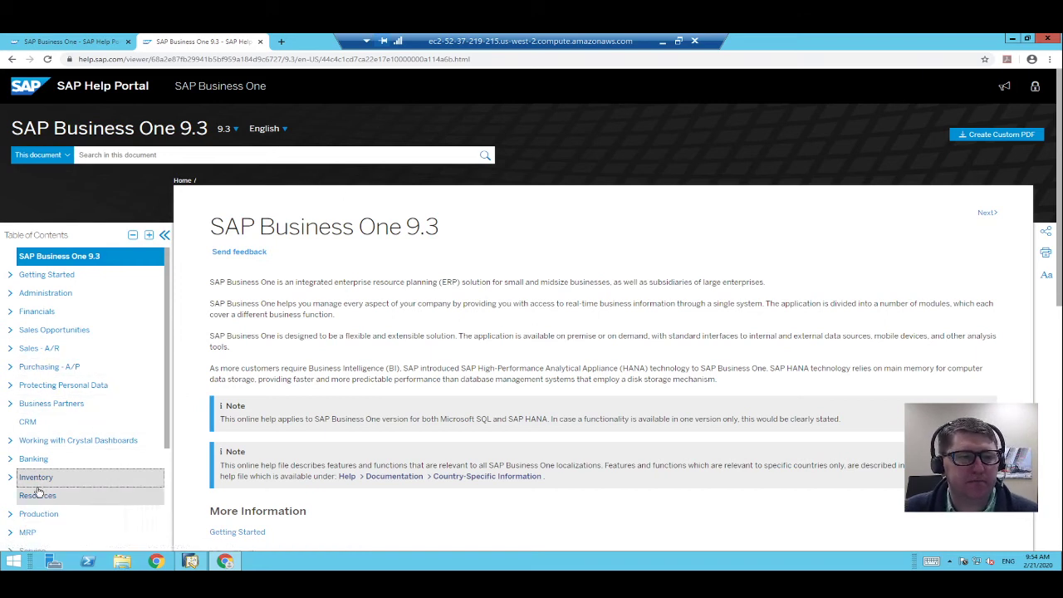
left_click(10, 477)
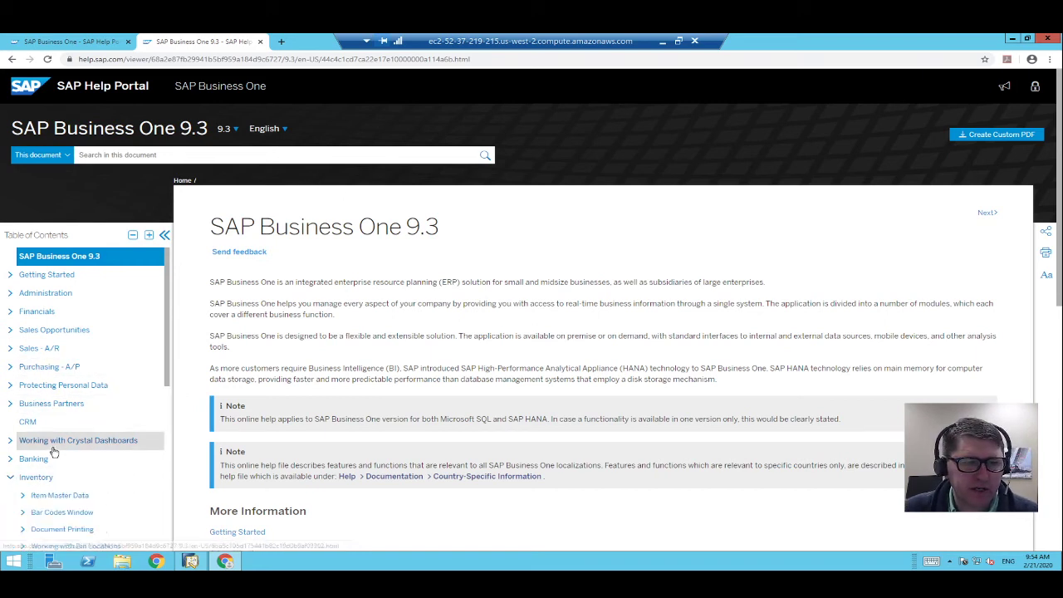
scroll(25, 423, "down", 2)
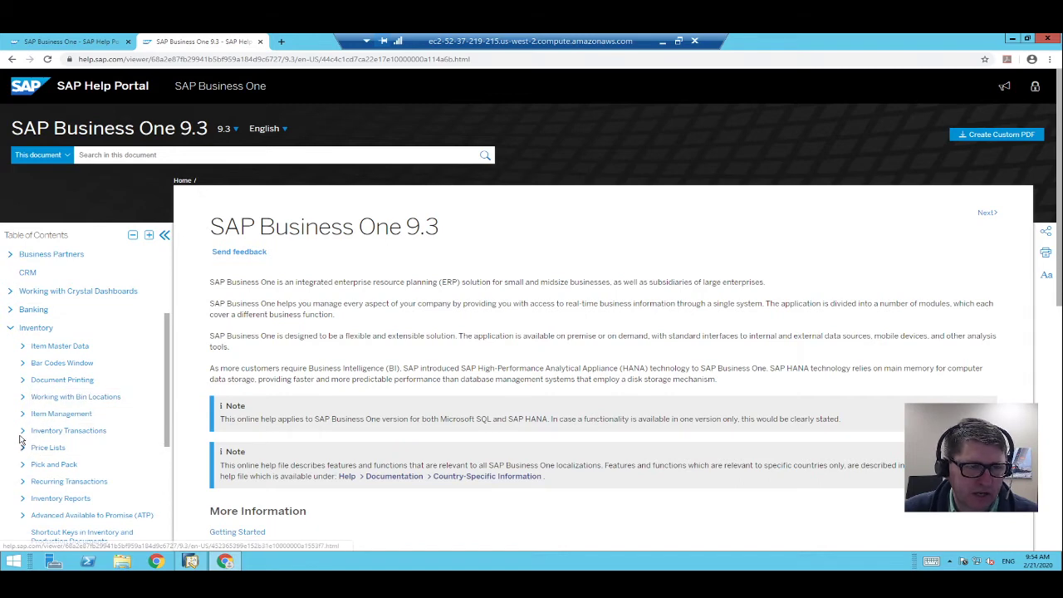
Drill into Inventory Transactions > Inventory Counting Transactions > Inventory Counting and open Inventory Counting Window.
left_click(23, 430)
scroll(82, 442, "down", 2)
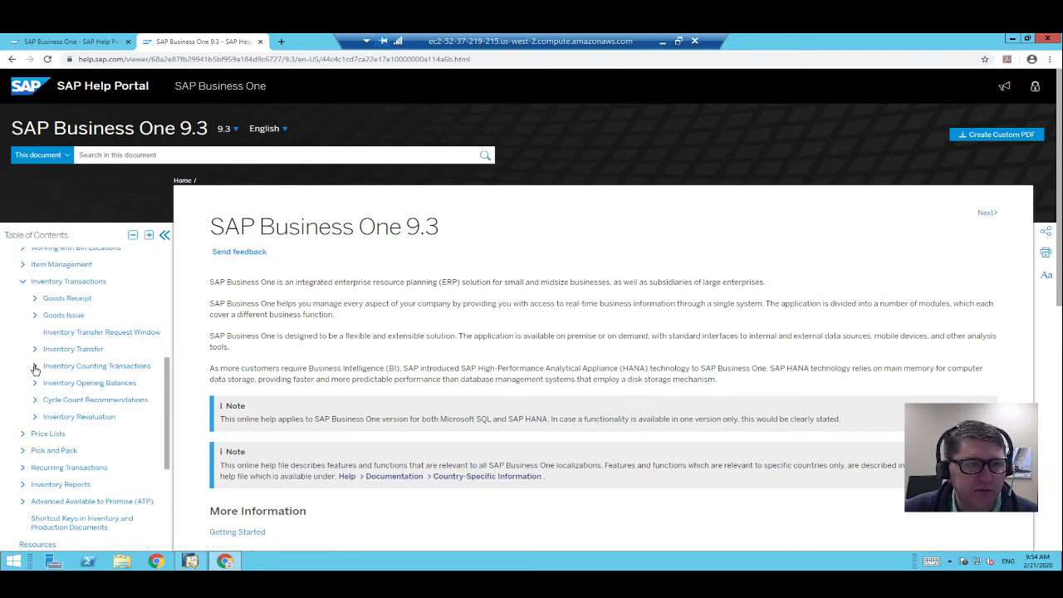
left_click(34, 366)
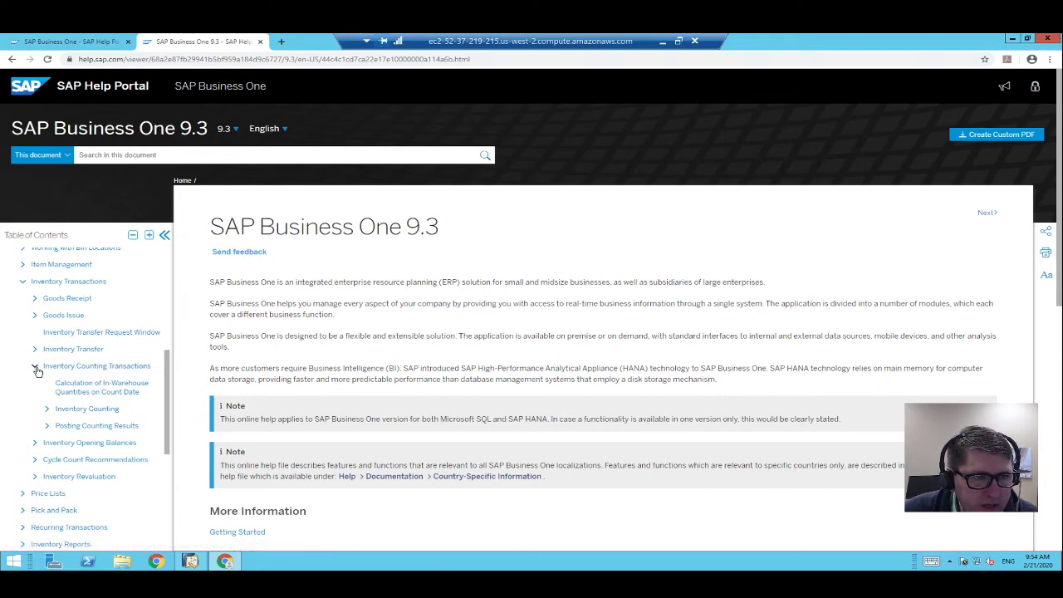
left_click(47, 413)
scroll(79, 391, "down", 2)
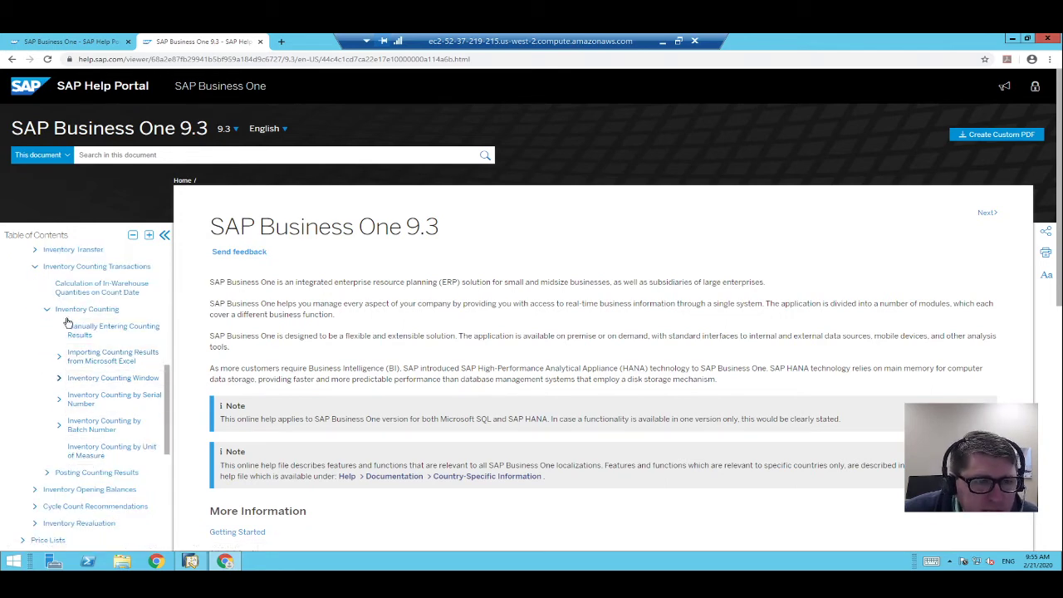
left_click(59, 378)
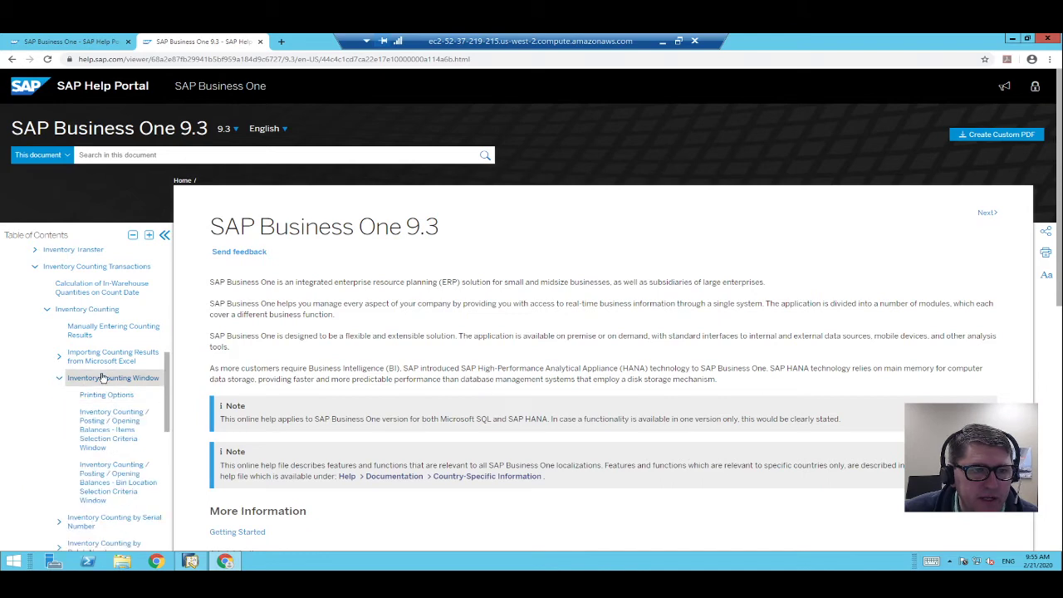
left_click(97, 380)
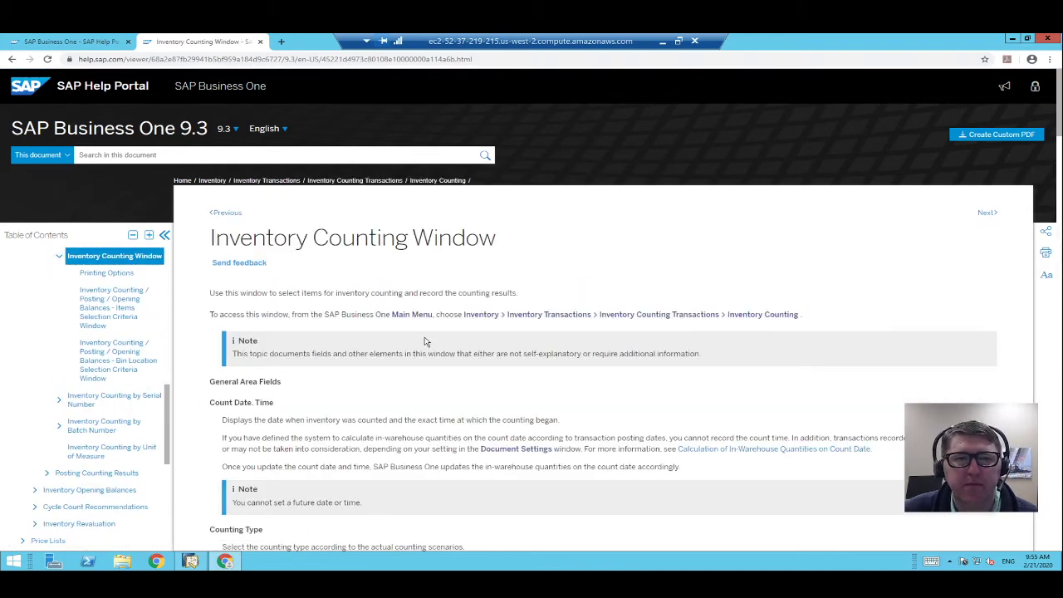
Return to SAP Business One and browse the last and previous saved inventory counts.
left_click(192, 562)
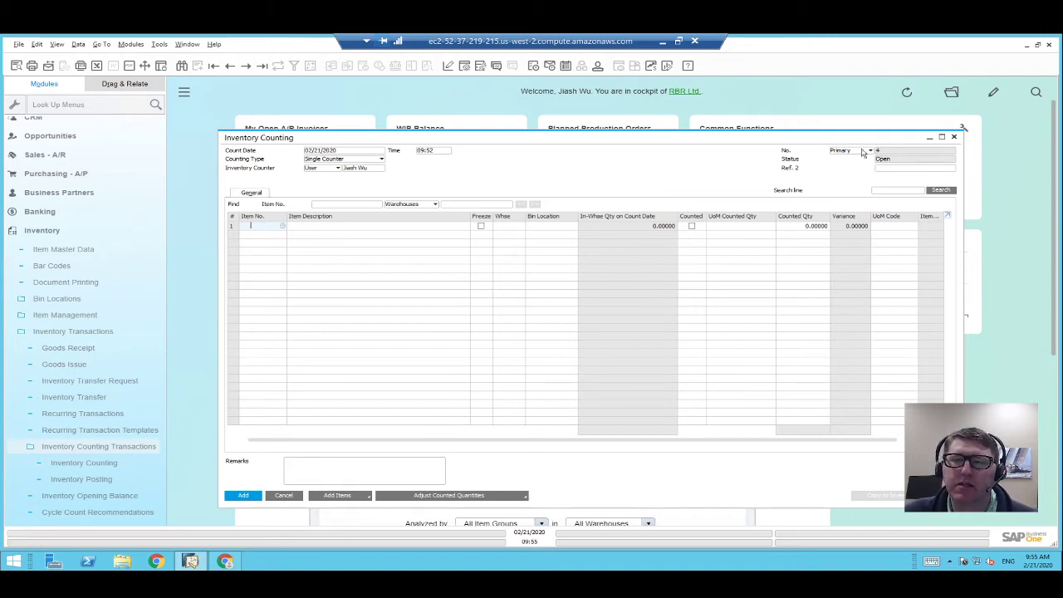
left_click(225, 66)
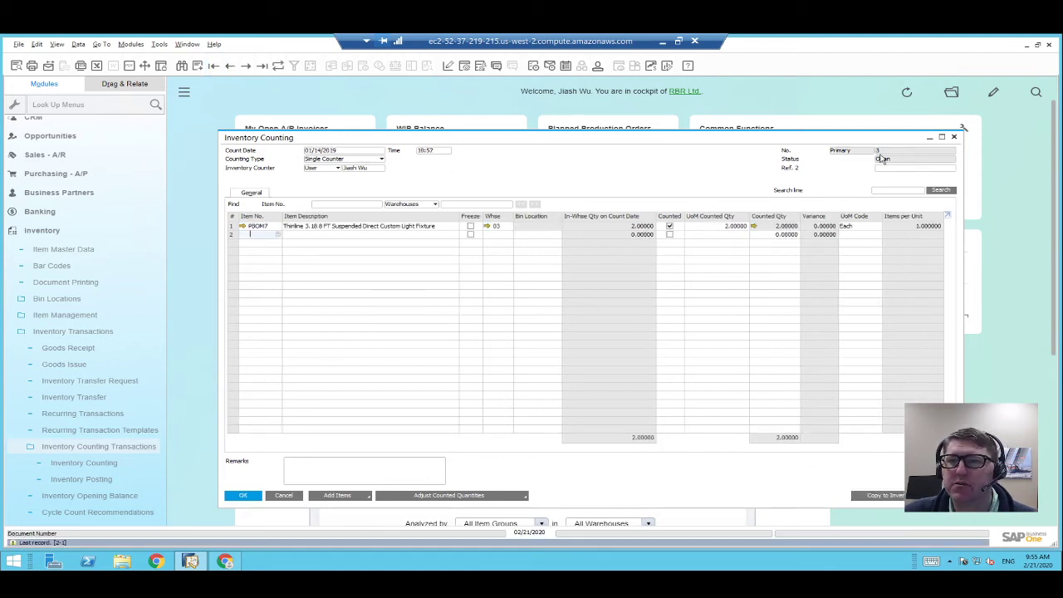
left_click(232, 70)
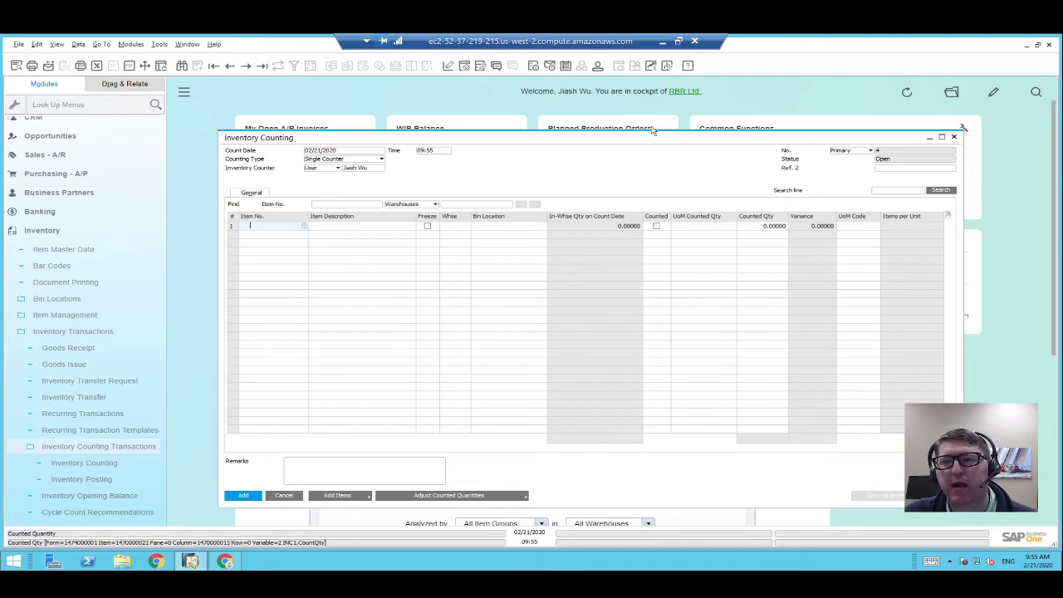
Set the Counting Type to Multiple Counters and widen the Inventory Counting window.
left_click(333, 159)
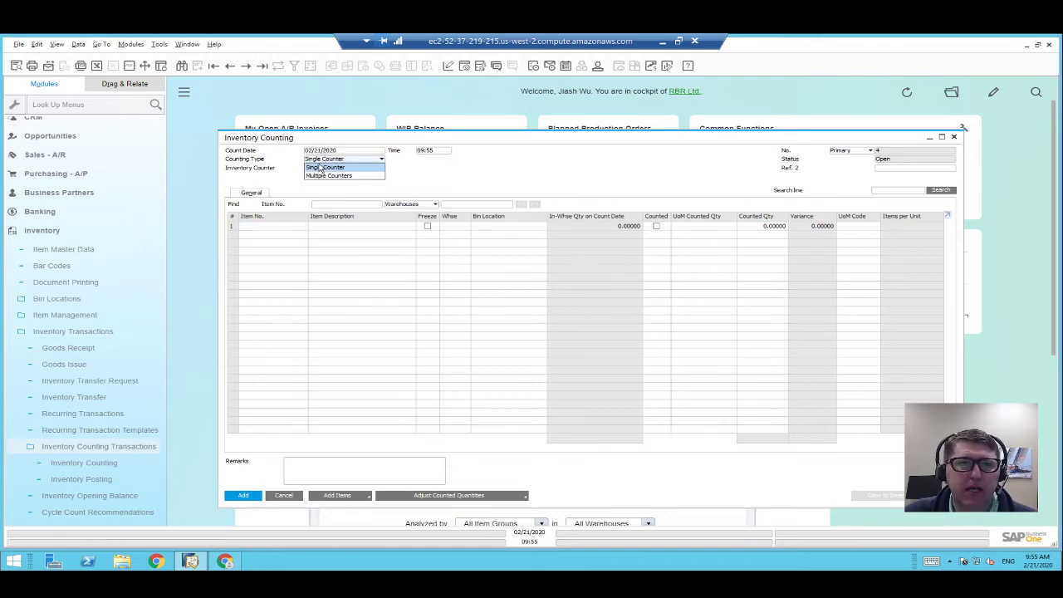
left_click(324, 177)
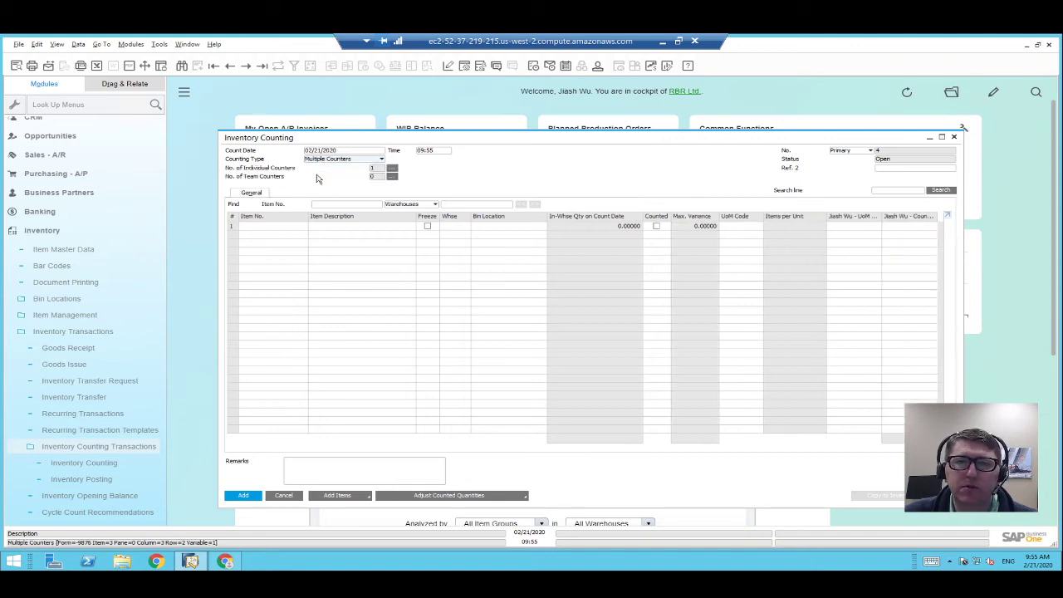
left_click_drag(963, 242, 1026, 242)
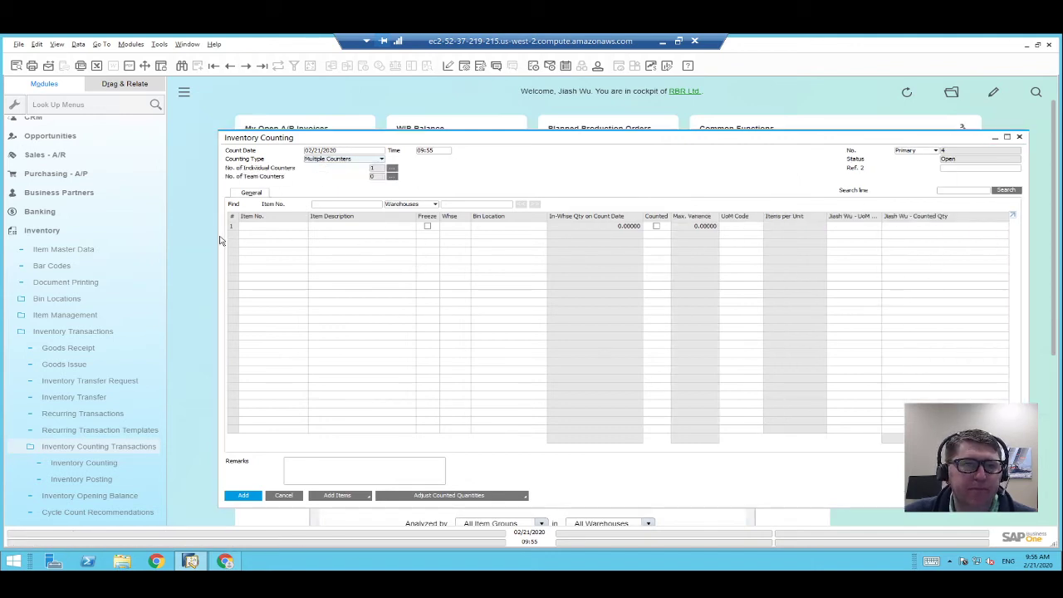
left_click_drag(219, 242, 72, 242)
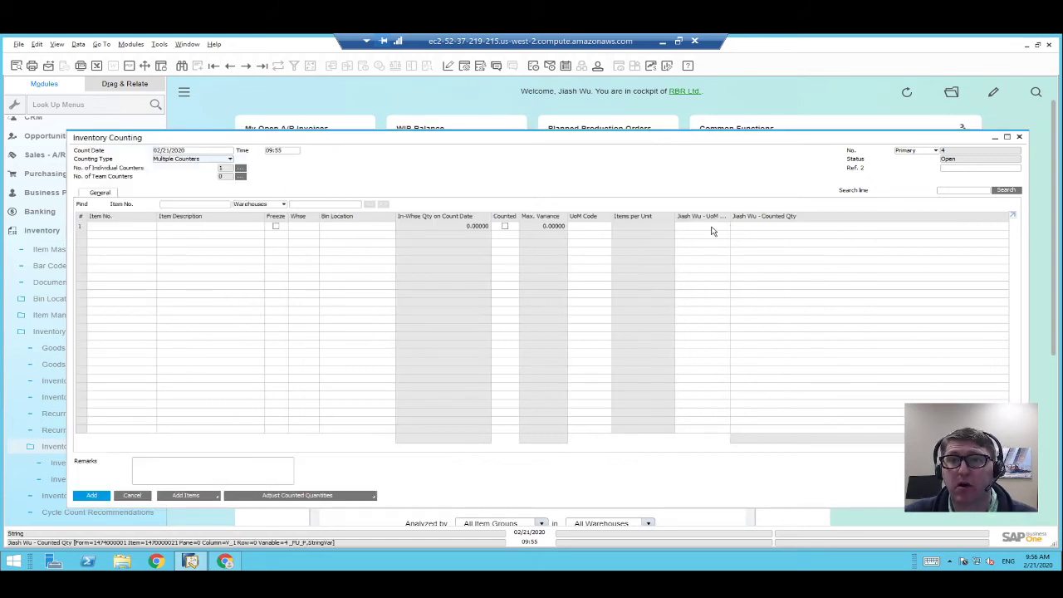
left_click(217, 160)
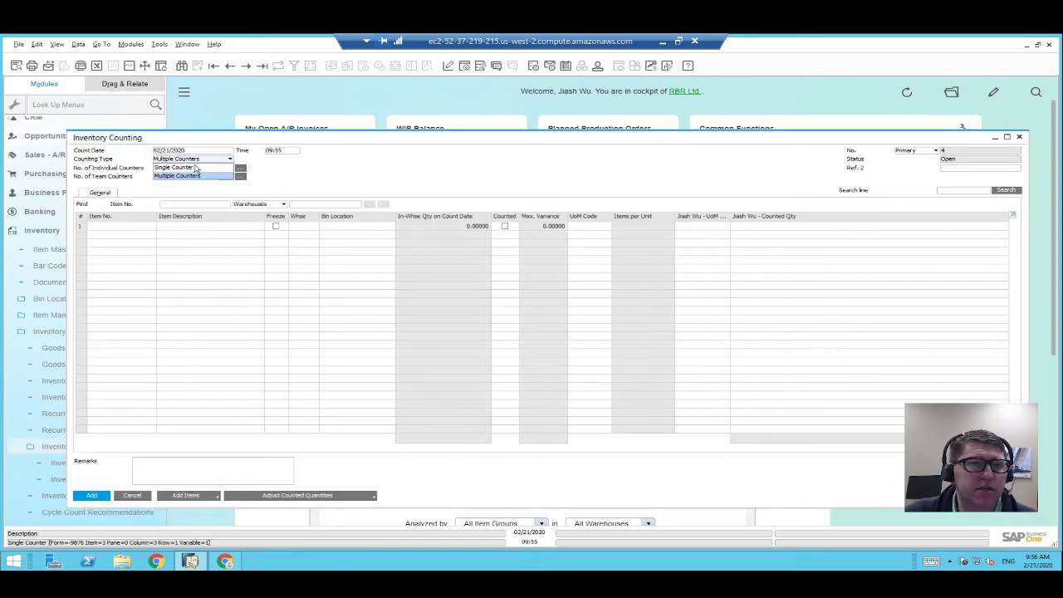
left_click(338, 160)
Add a second user as an individual counter, leaving team counters empty.
left_click(242, 170)
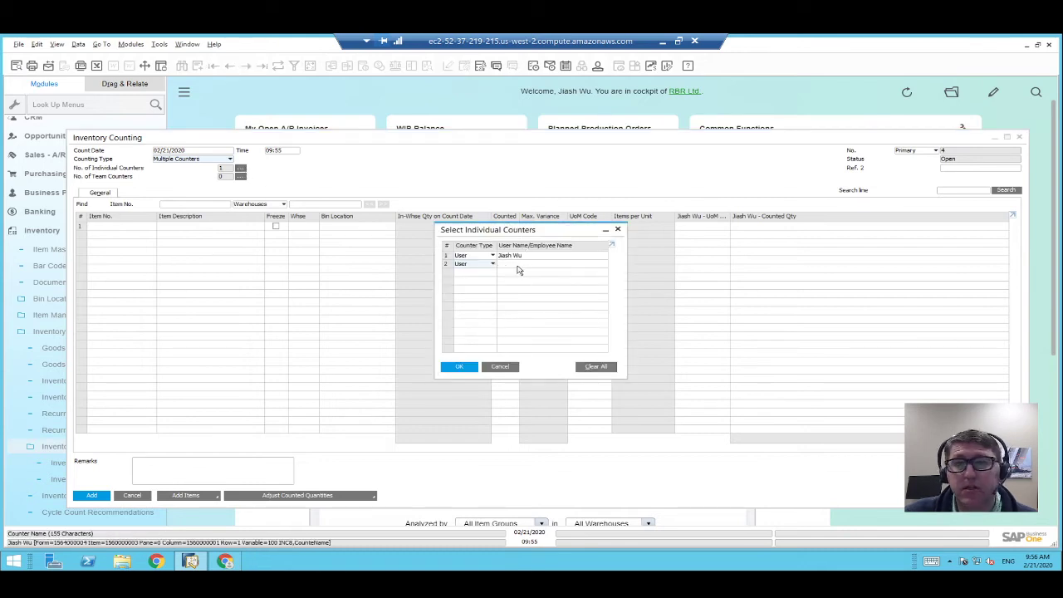
left_click(493, 263)
left_click(544, 257)
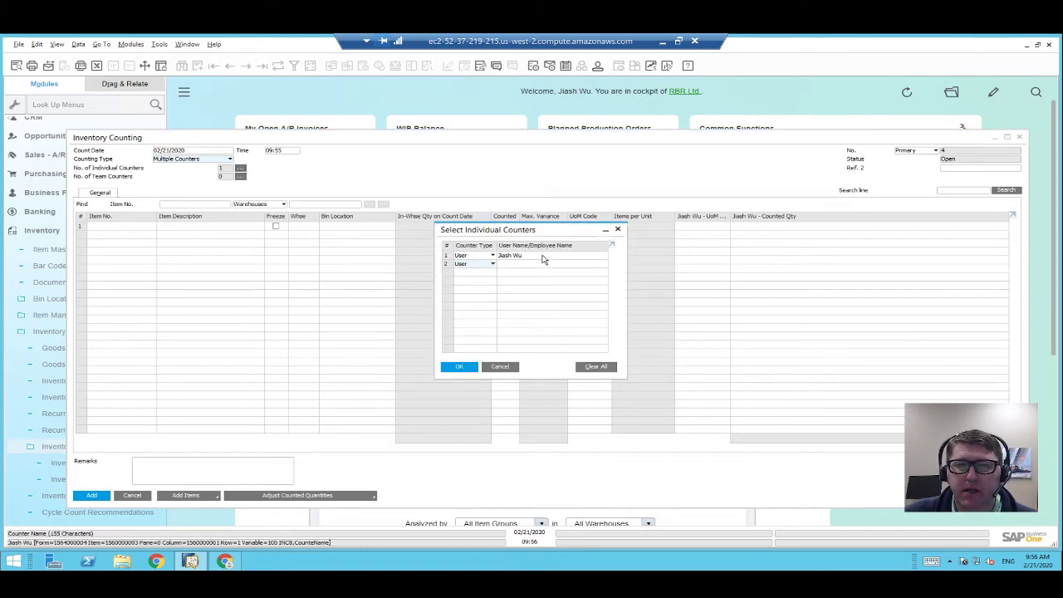
left_click(546, 264)
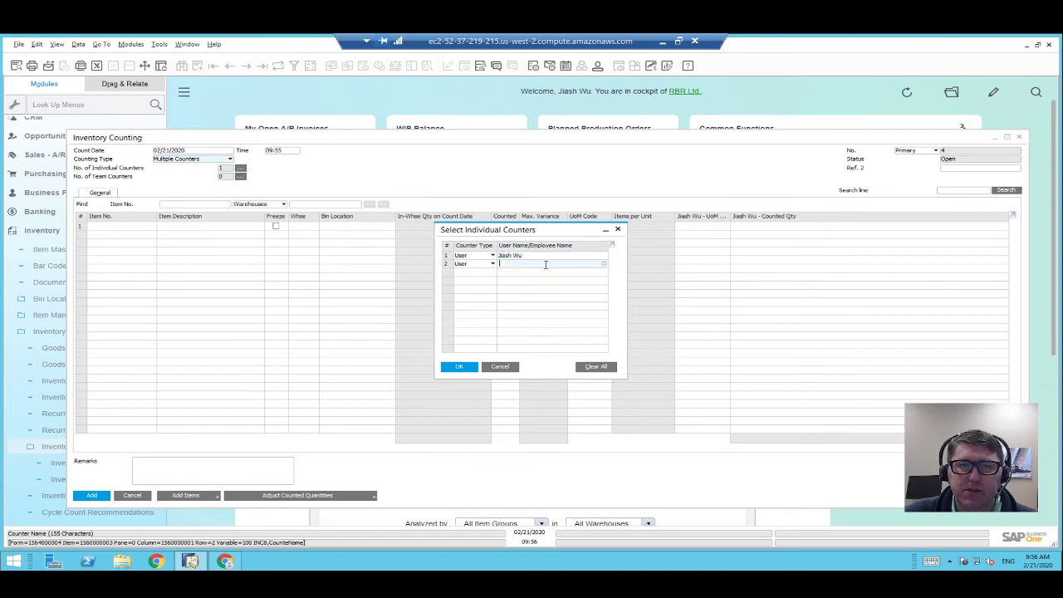
left_click(603, 264)
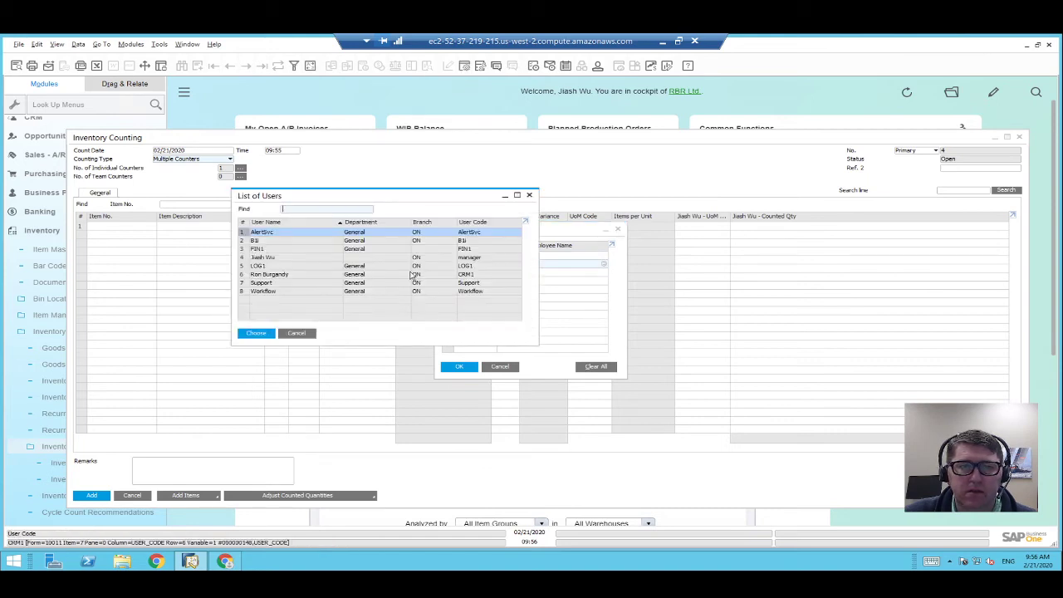
double_click(297, 274)
left_click(460, 368)
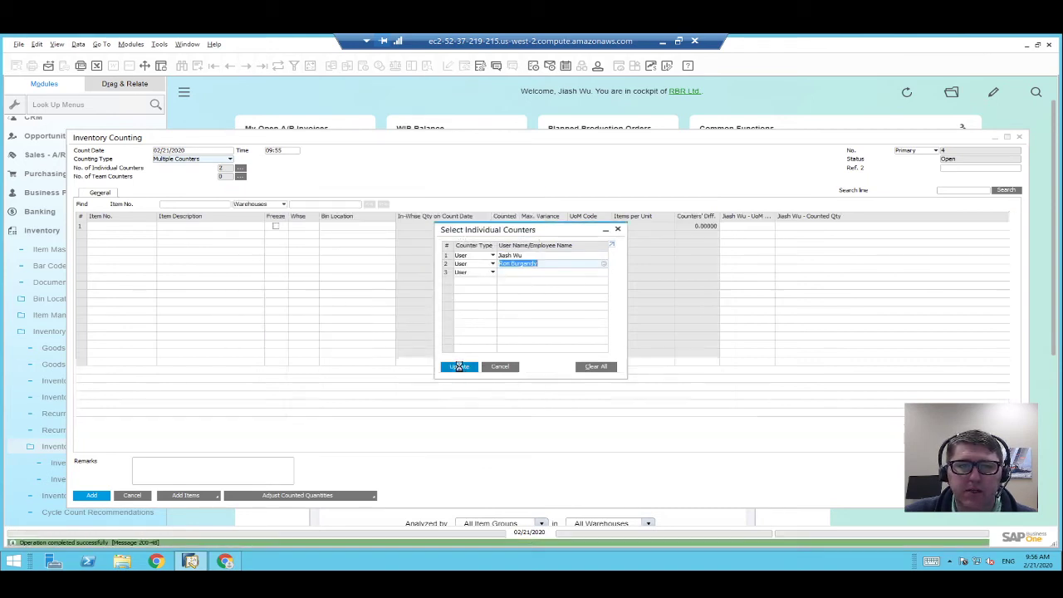
left_click(460, 368)
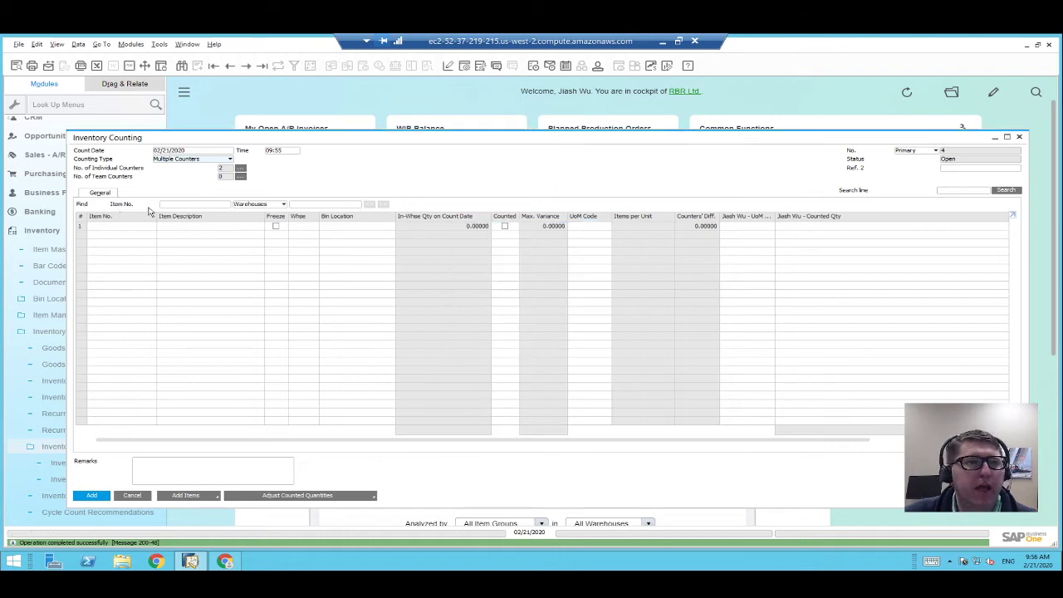
left_click(240, 178)
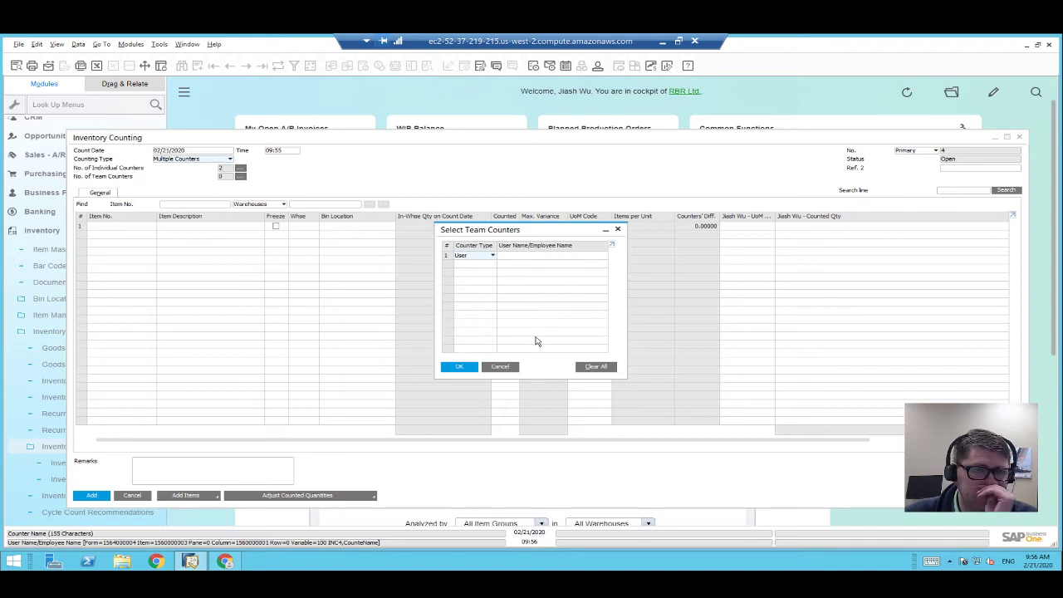
left_click(499, 366)
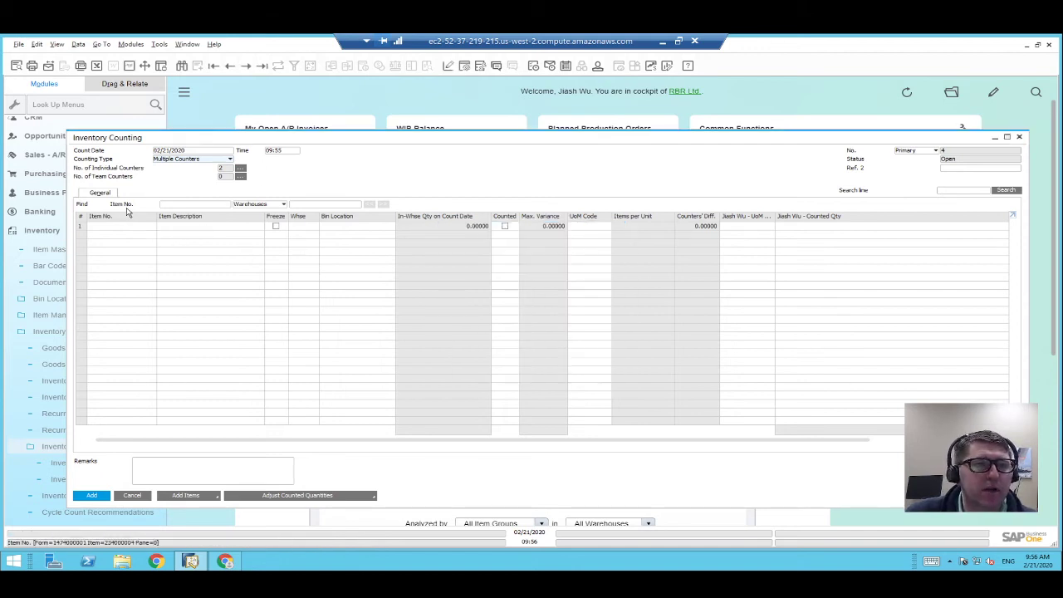
Stretch the Inventory Counting window upward and bring up the Add Items options.
left_click(197, 205)
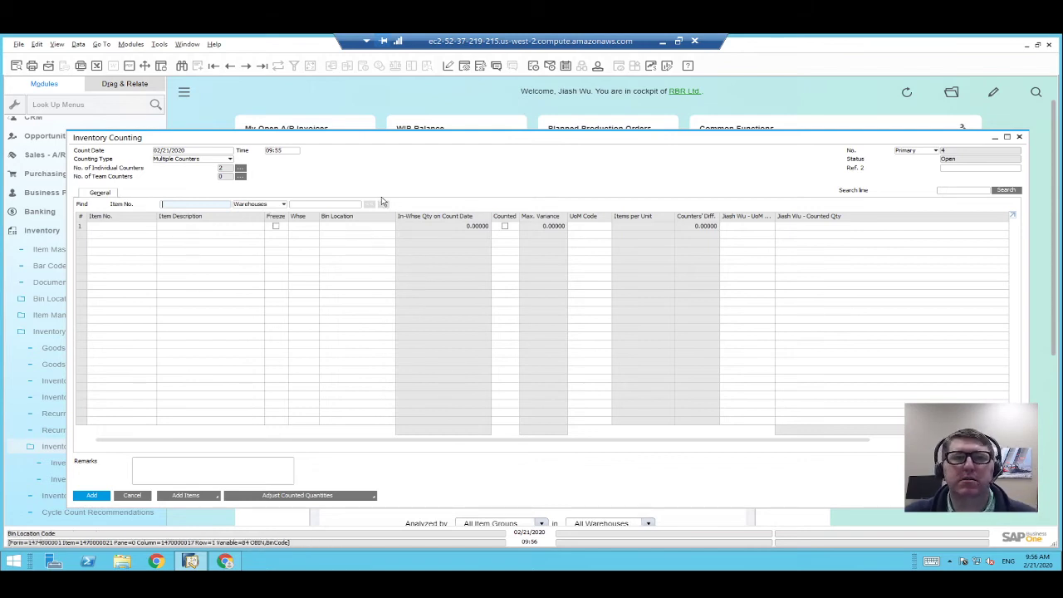
left_click_drag(388, 132, 387, 103)
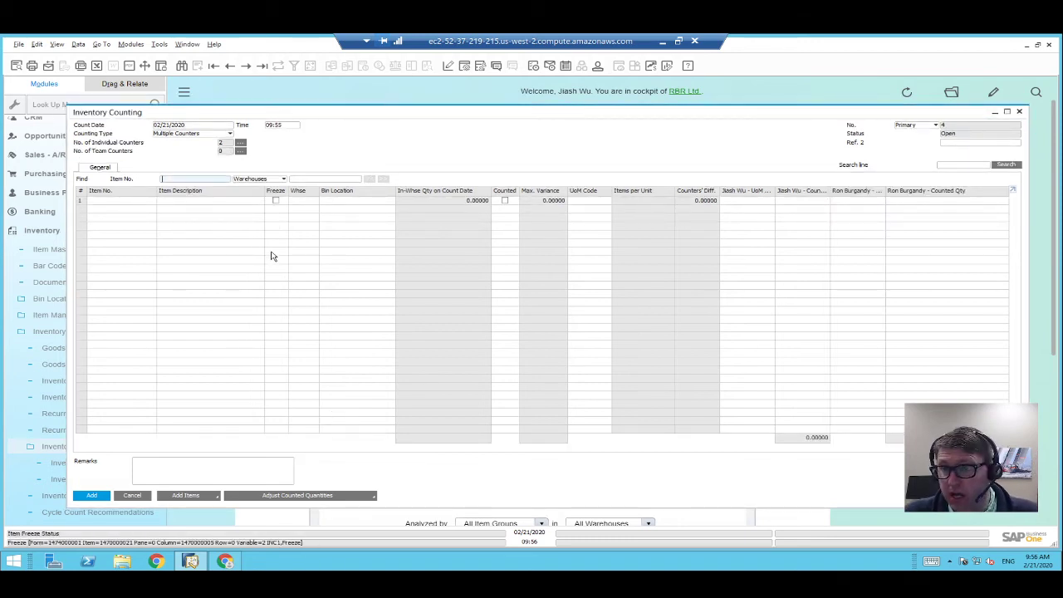
left_click(206, 499)
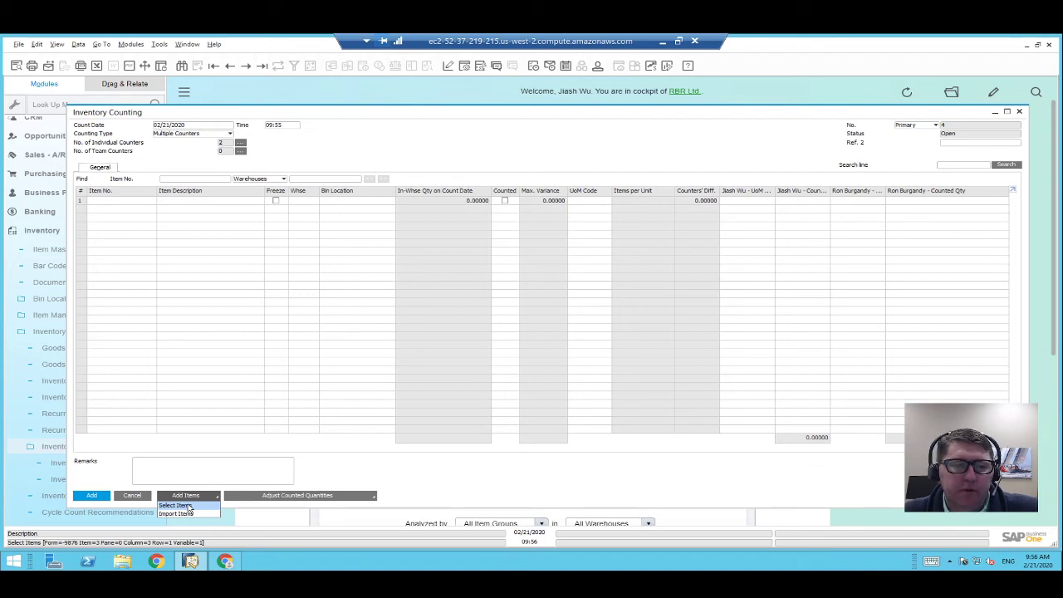
Add items from all item groups, including zero-quantity warehouse items, via Select Items criteria.
left_click(175, 505)
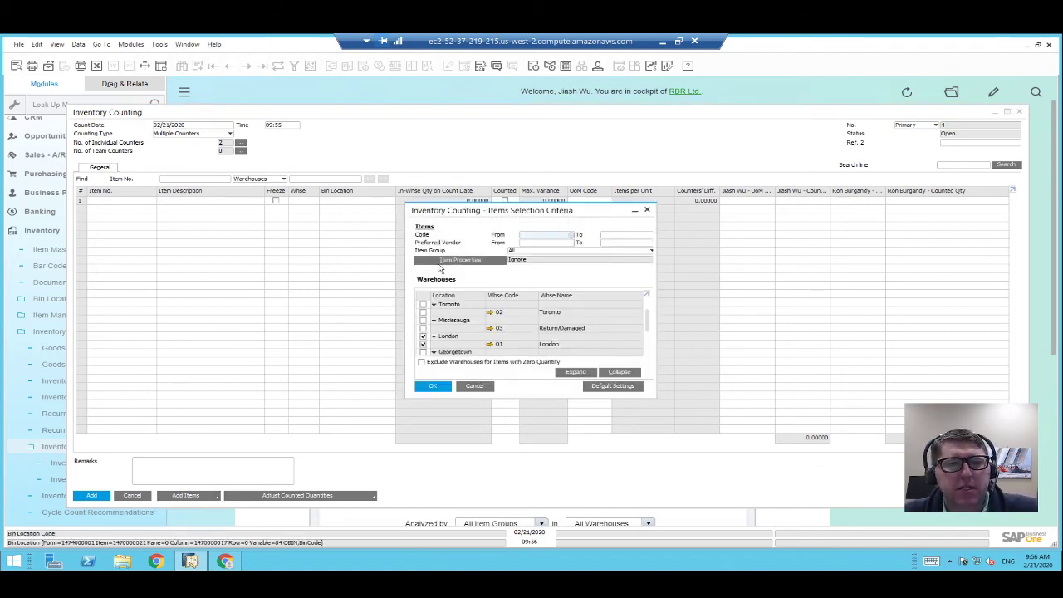
left_click_drag(539, 214, 395, 161)
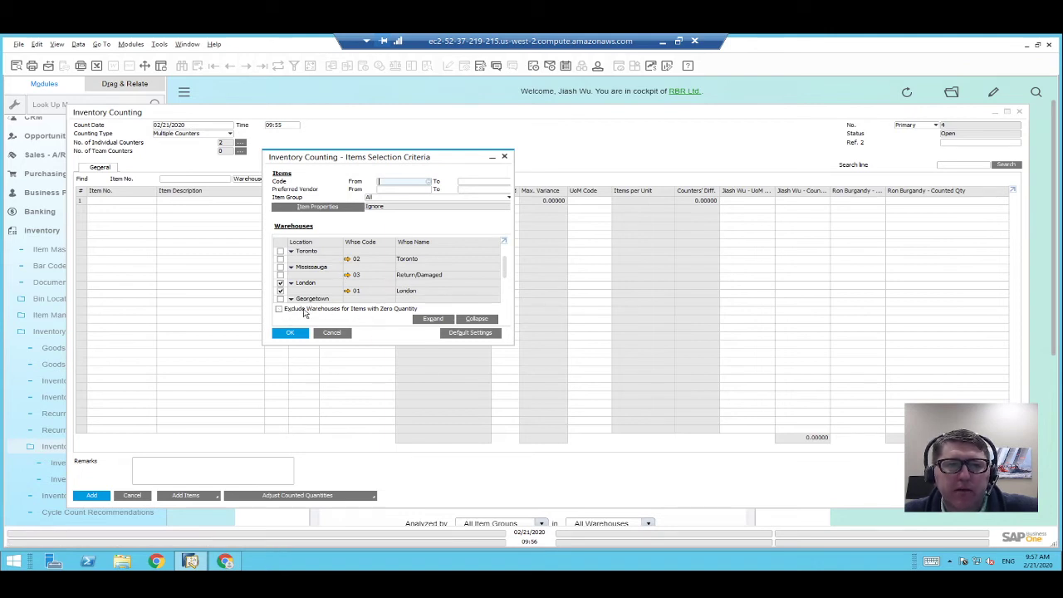
left_click(293, 309)
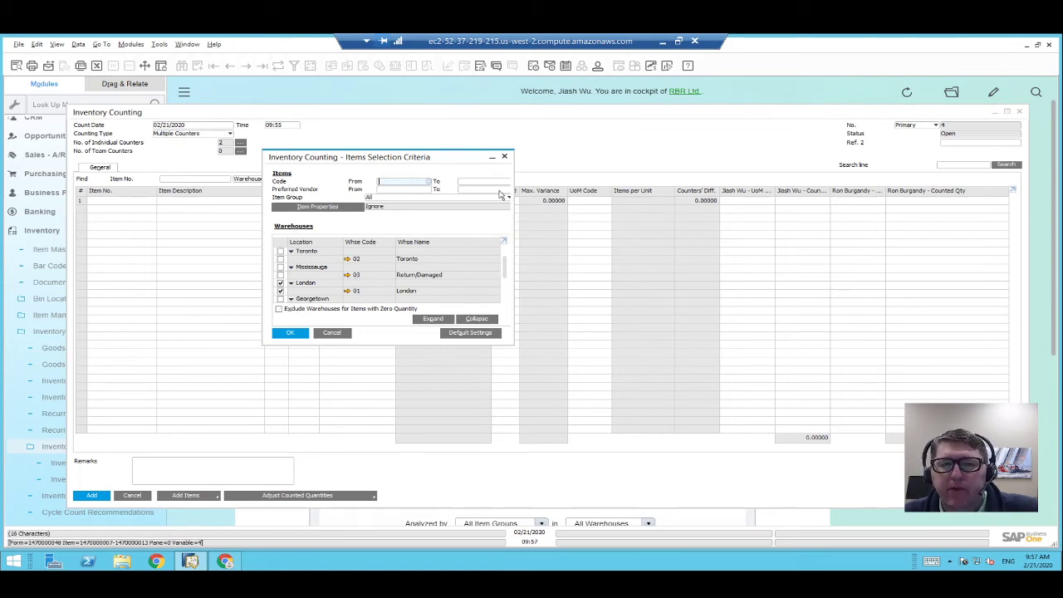
left_click(374, 197)
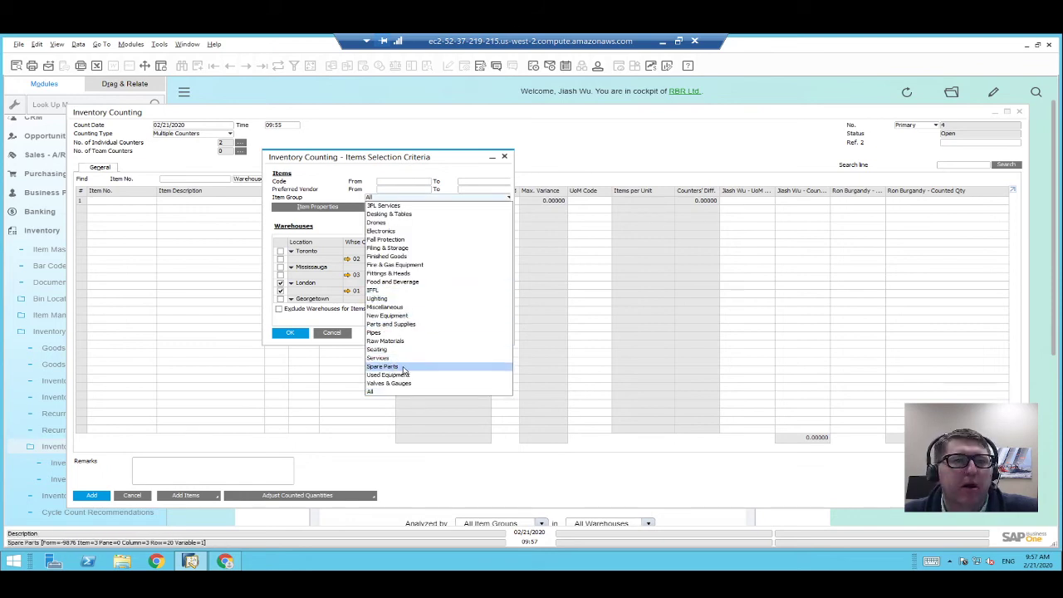
left_click(336, 214)
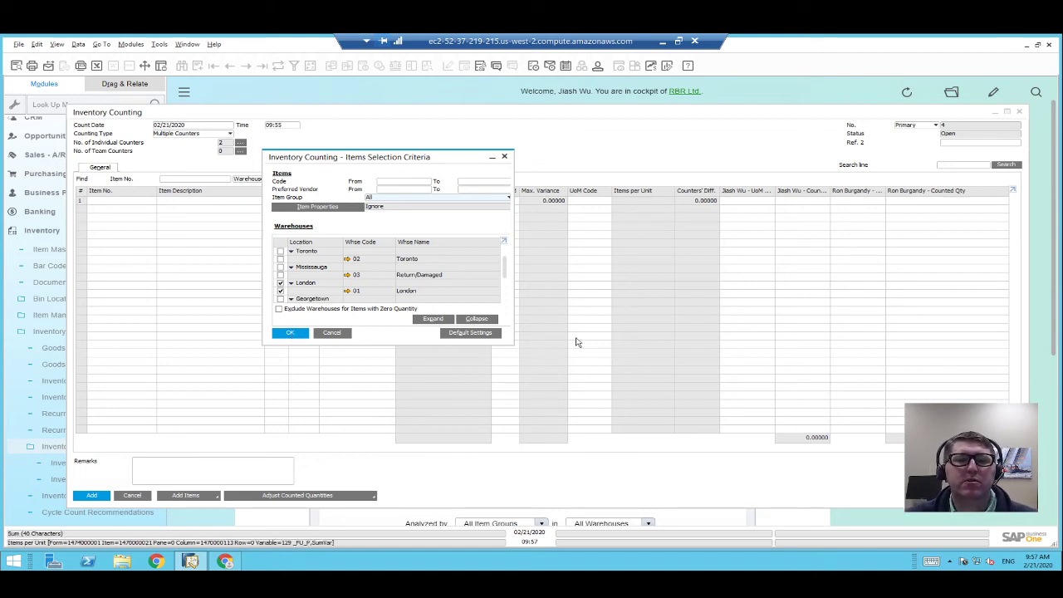
left_click_drag(514, 344, 647, 434)
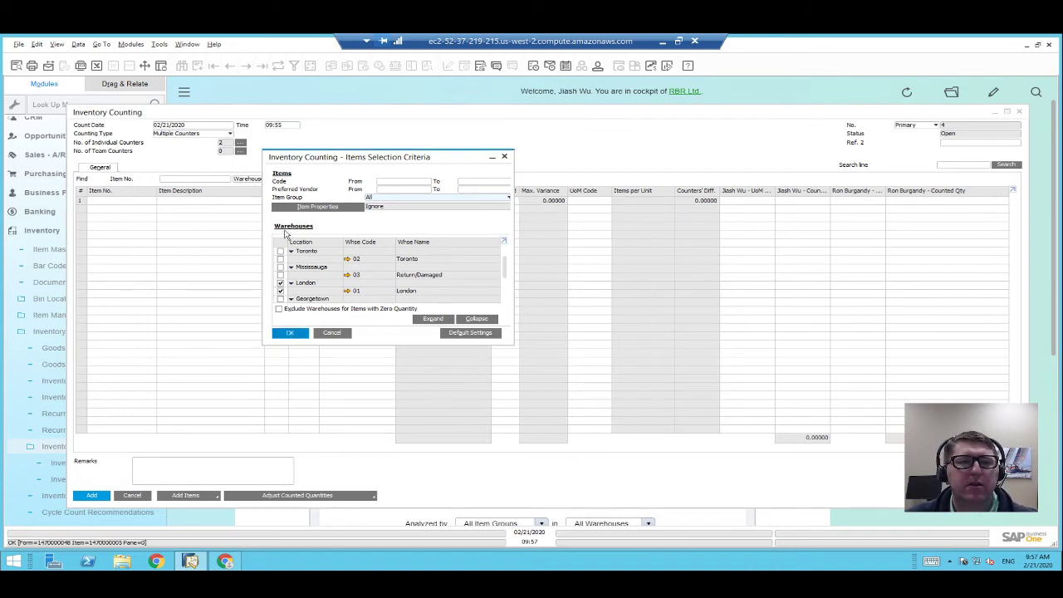
left_click(290, 332)
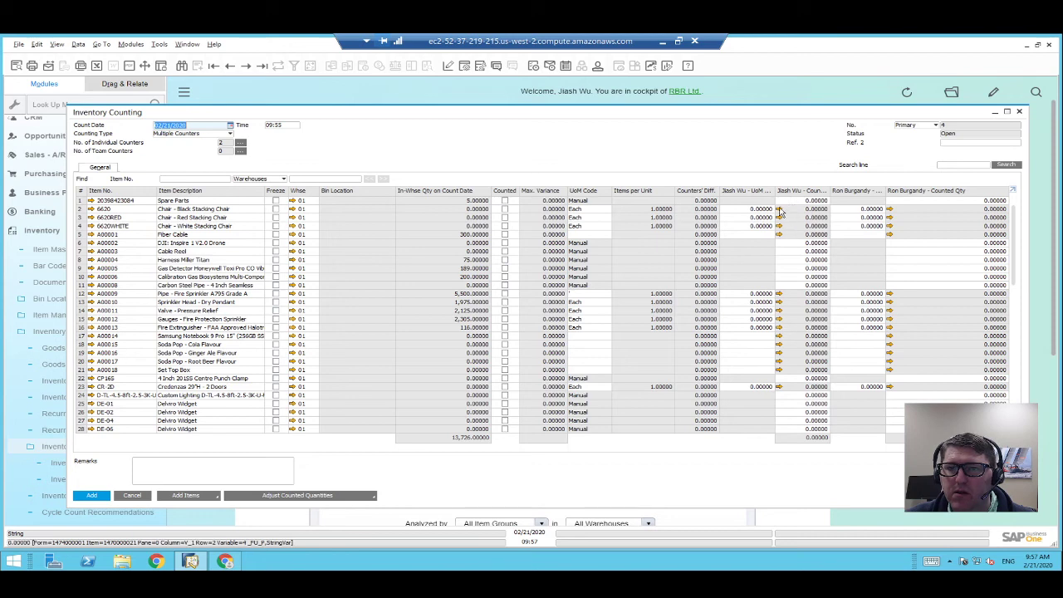
left_click(779, 210)
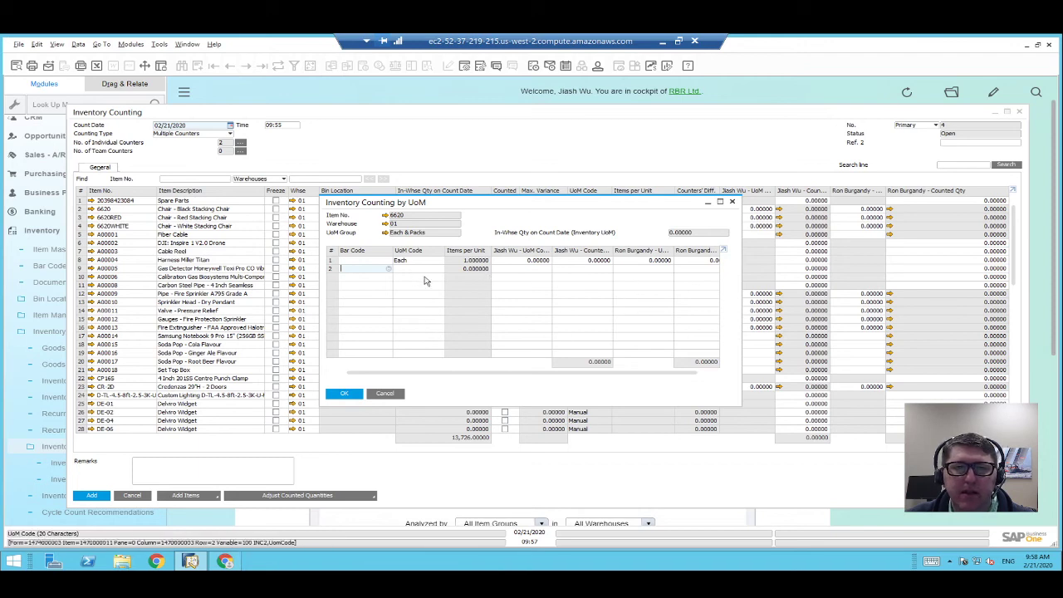
left_click(385, 393)
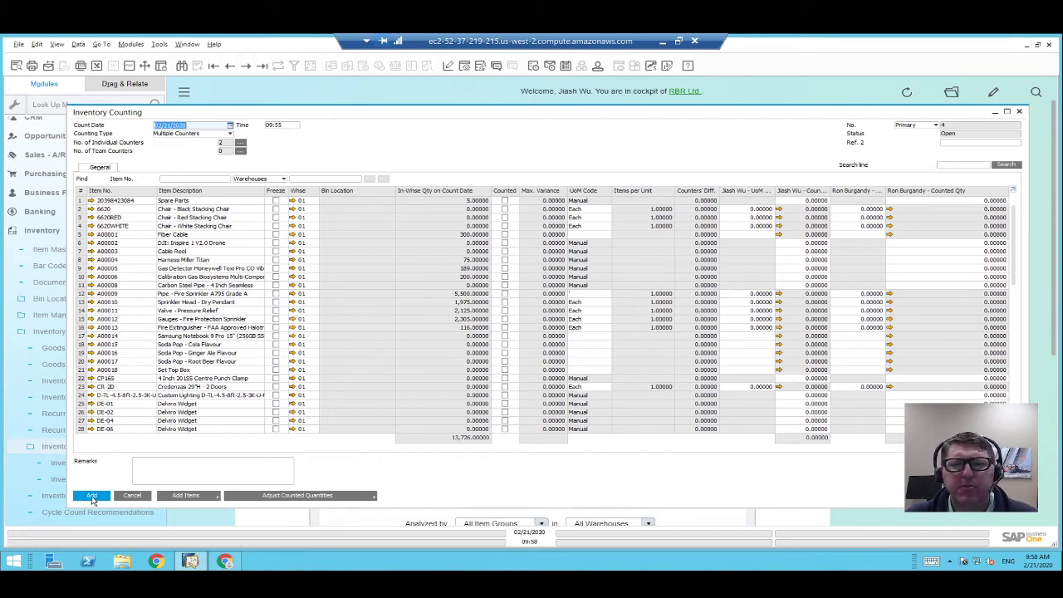
Add the multiple-counter counting, then browse back to Inventory Counting No. 4 with its 75 rows.
left_click(92, 496)
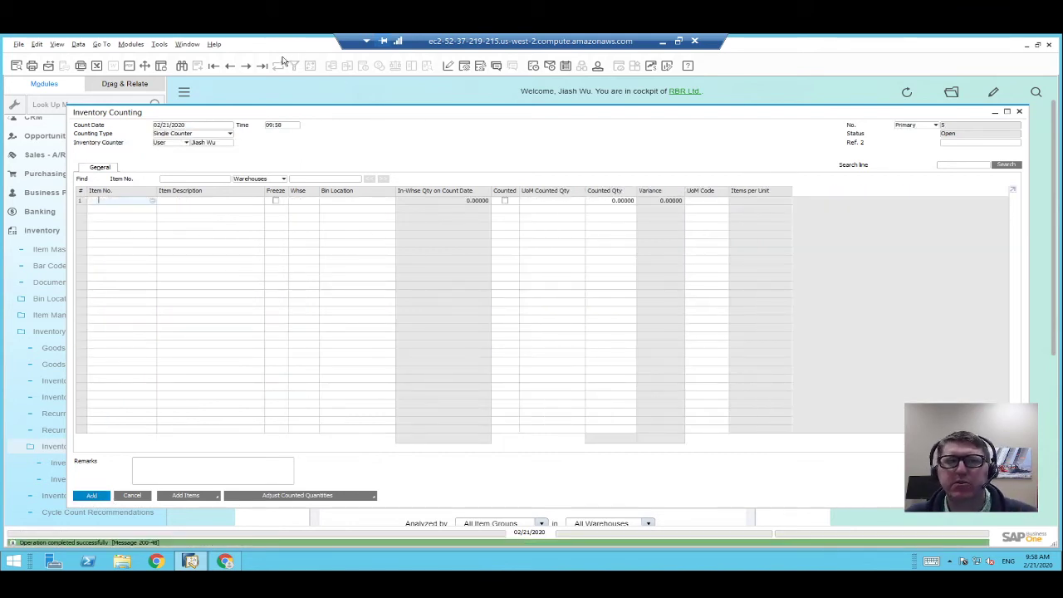
left_click(261, 65)
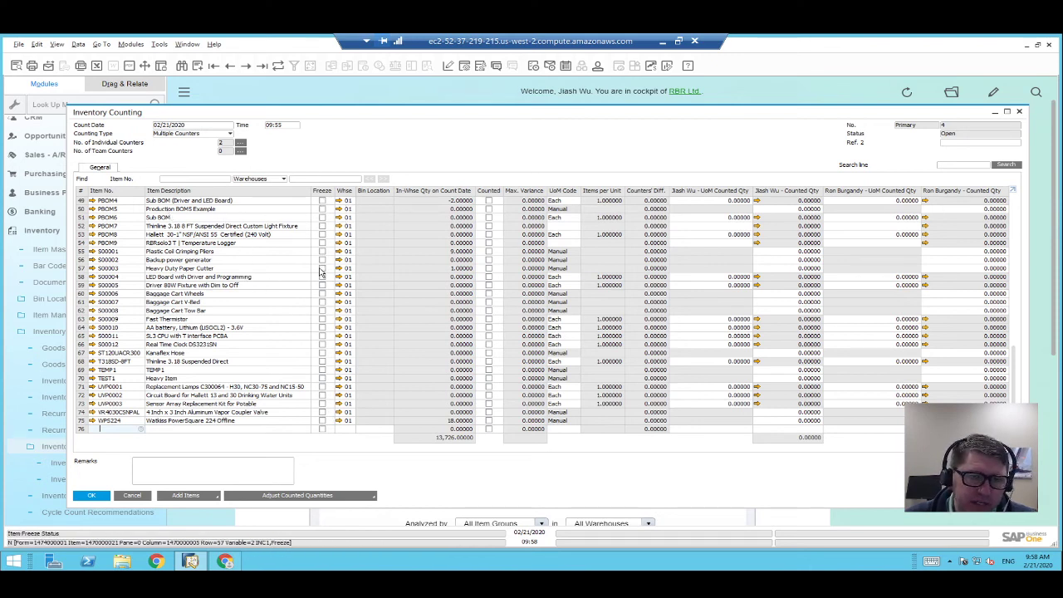
Toggle the Freeze flag on row 49 and update counting document No. 4.
left_click(324, 204)
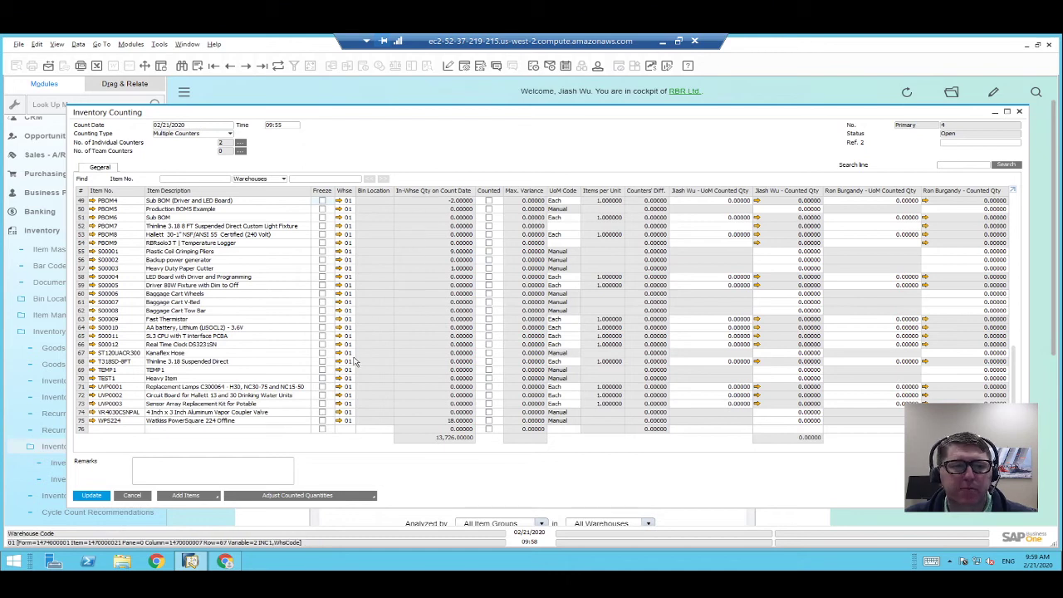
left_click(82, 496)
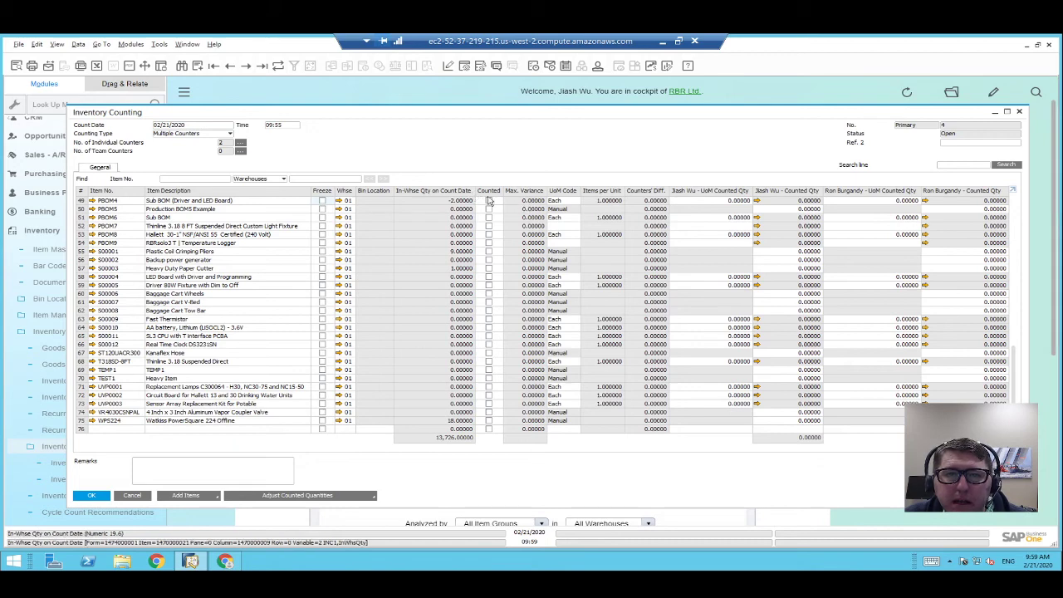
Sort by In-Whse Qty and mark Plastic Coil Crimping Pliers counted, with counts 9 and 8.
double_click(433, 194)
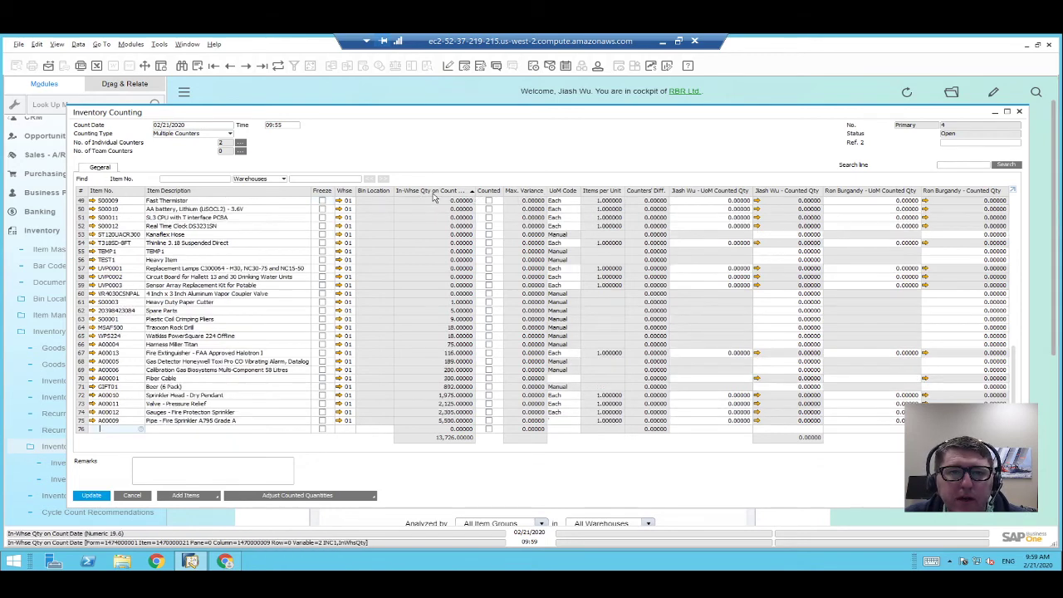
double_click(432, 197)
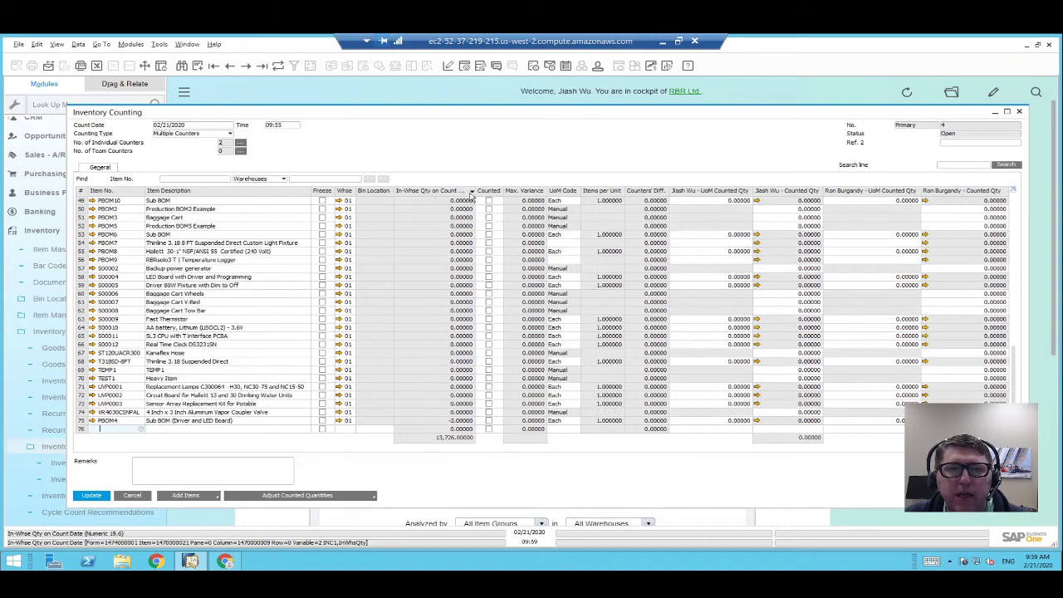
double_click(462, 195)
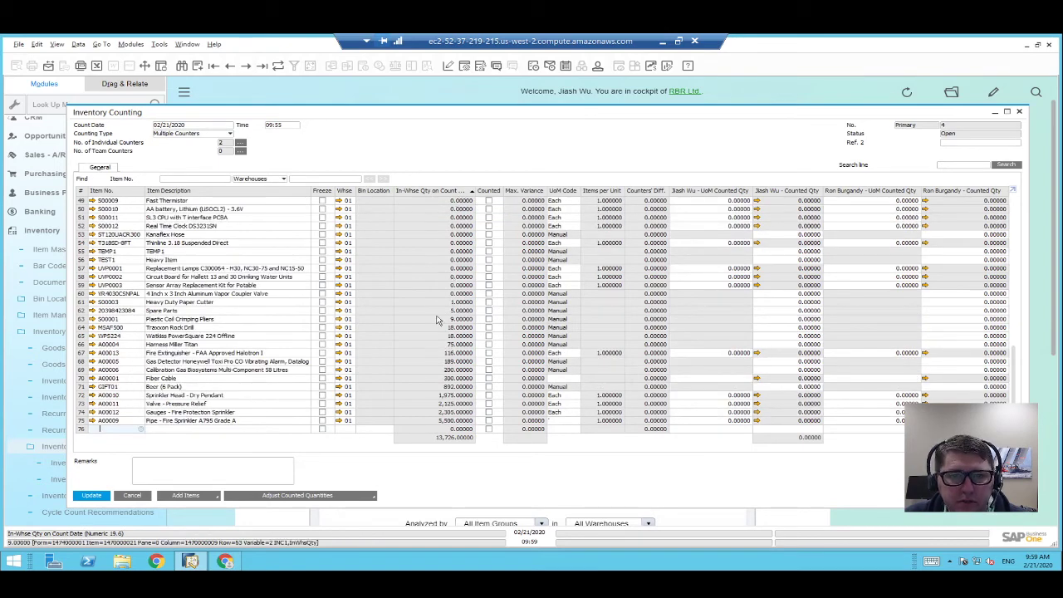
left_click(82, 319)
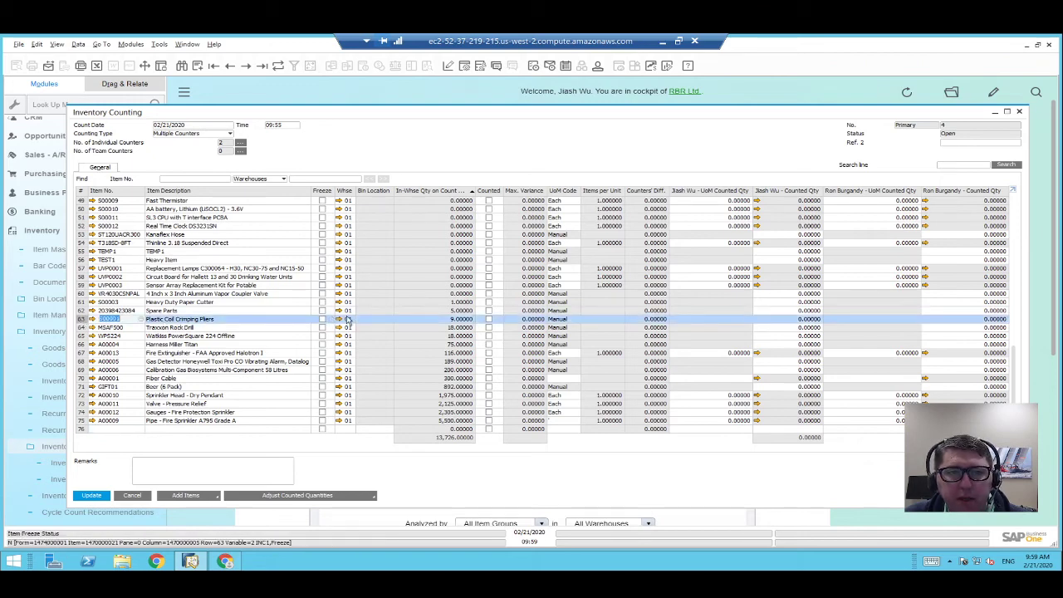
left_click(490, 320)
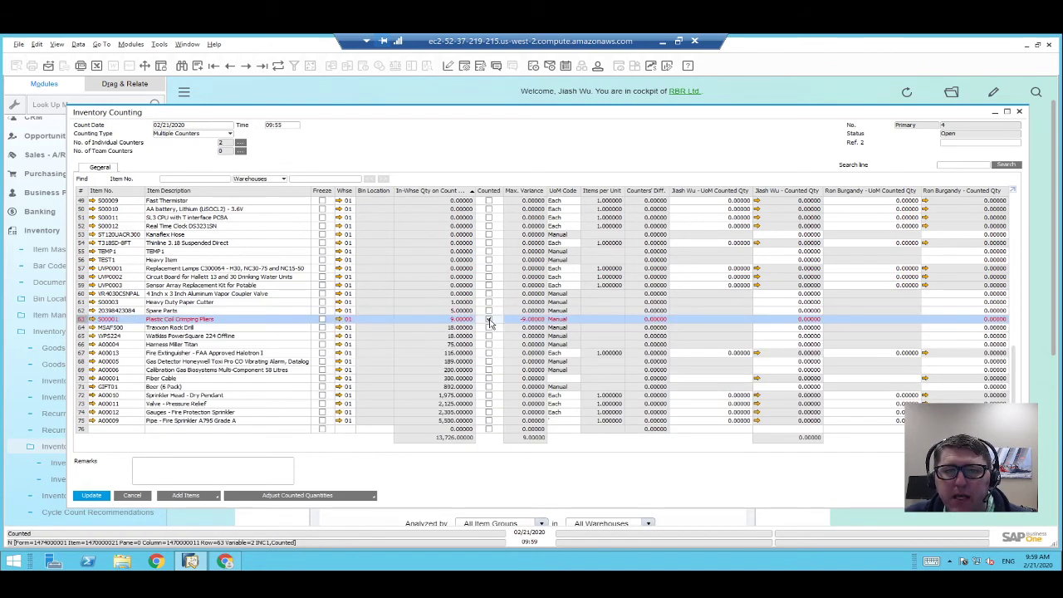
left_click(808, 320)
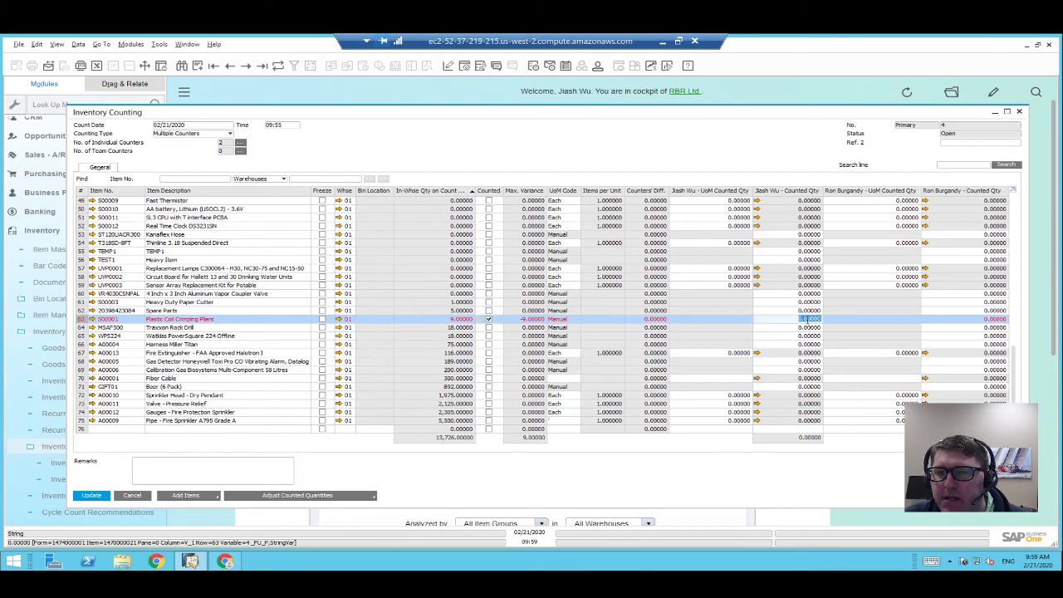
type("9")
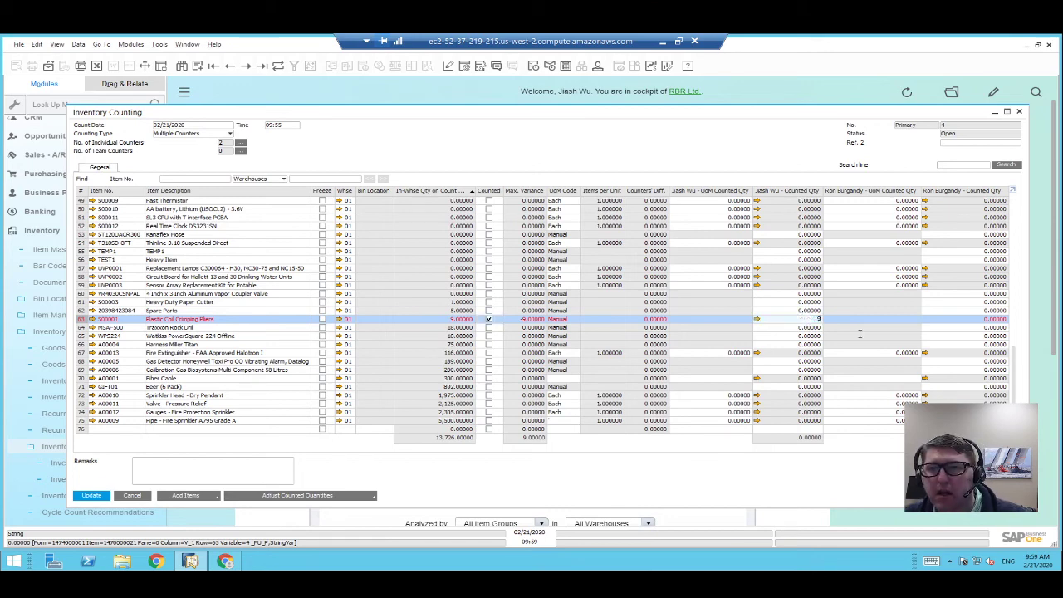
key("Tab")
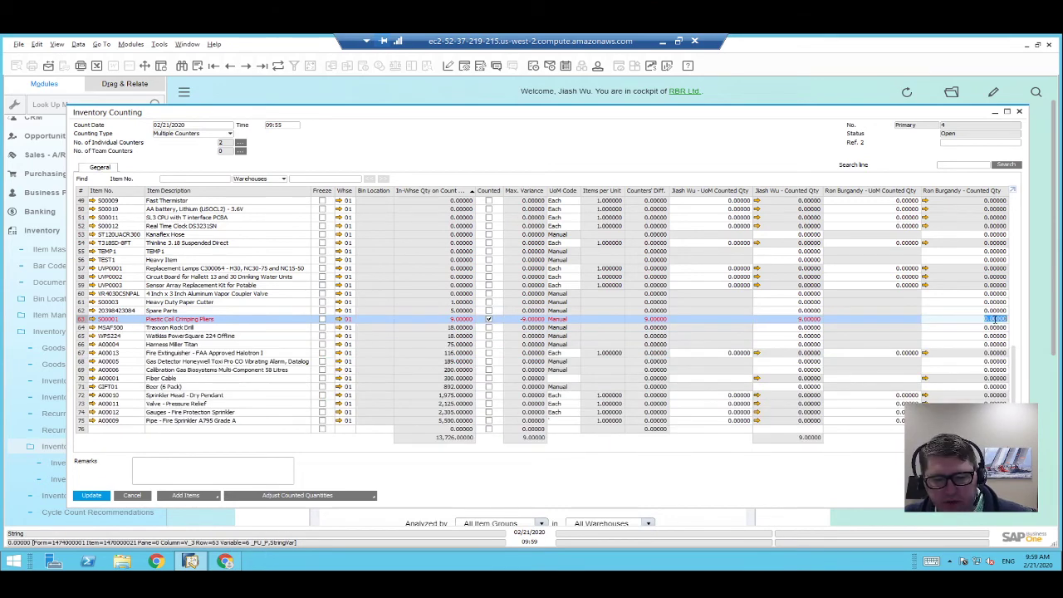
type("8")
left_click(978, 311)
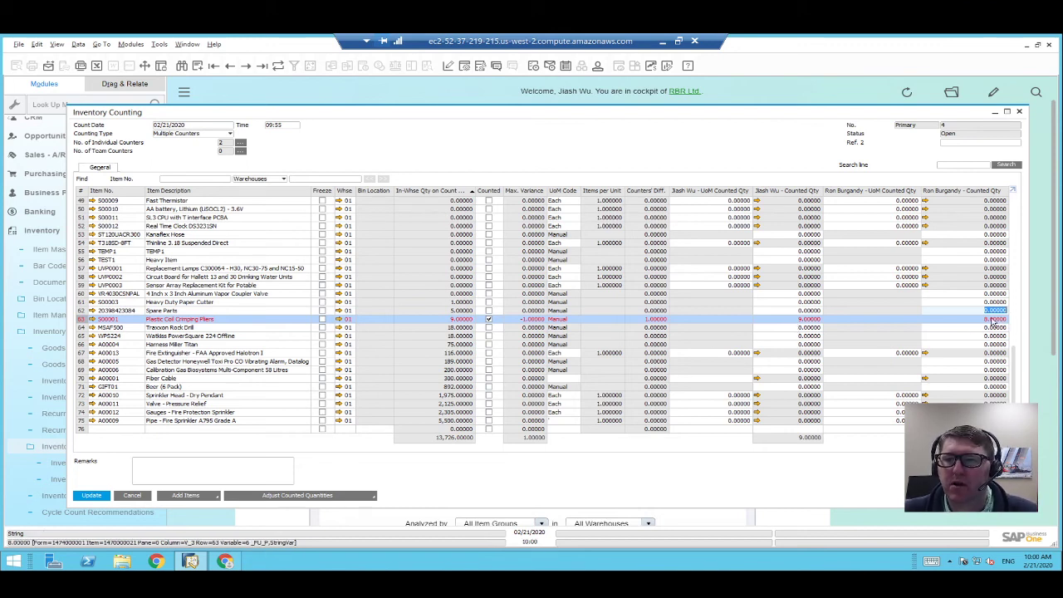
Save the counts, then correct the first counter's pliers count to 8 and update.
left_click(93, 496)
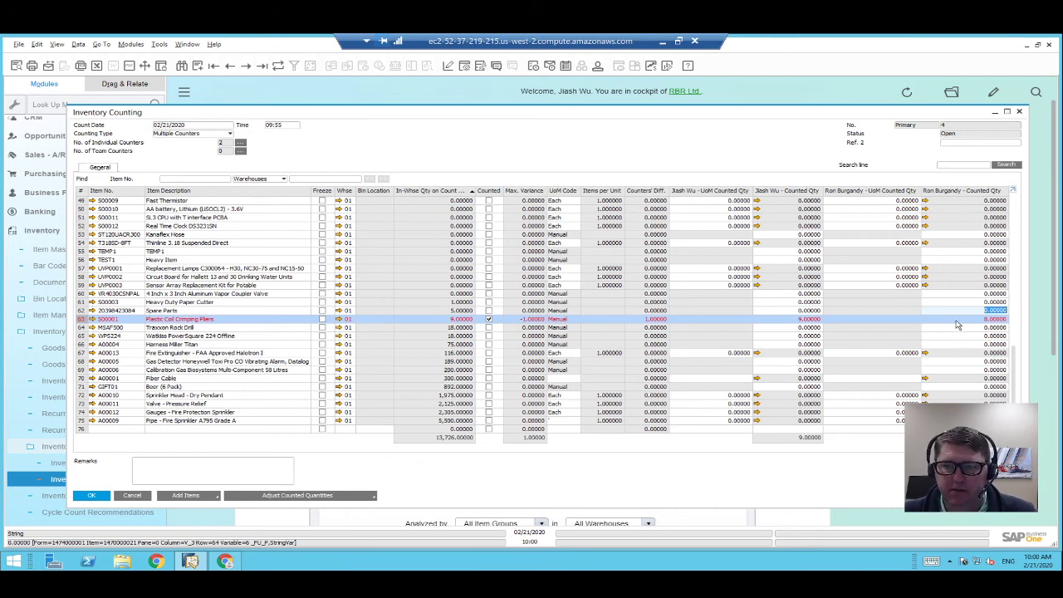
left_click(986, 320)
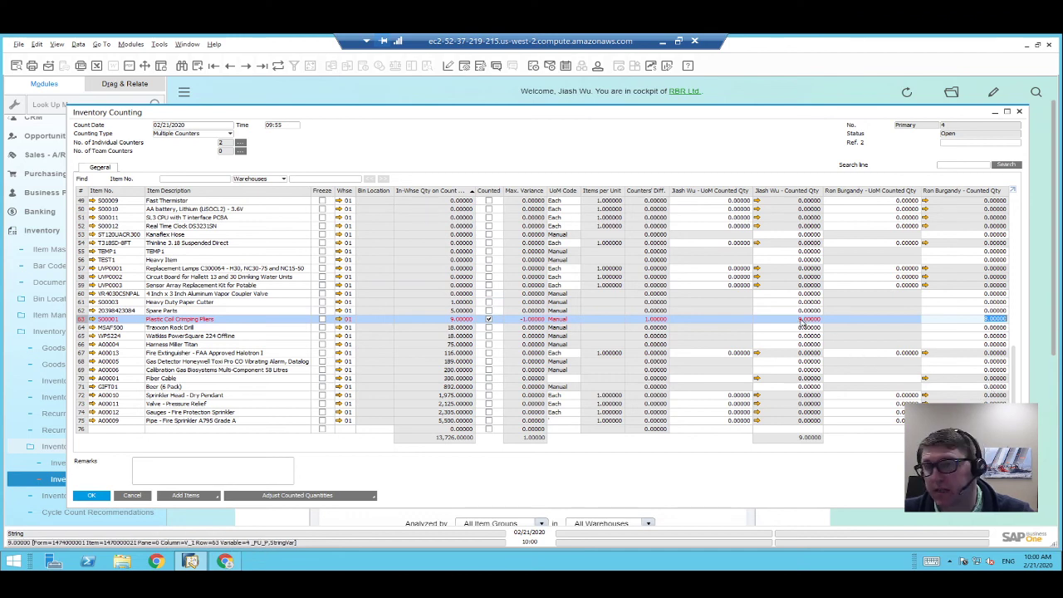
left_click(803, 321)
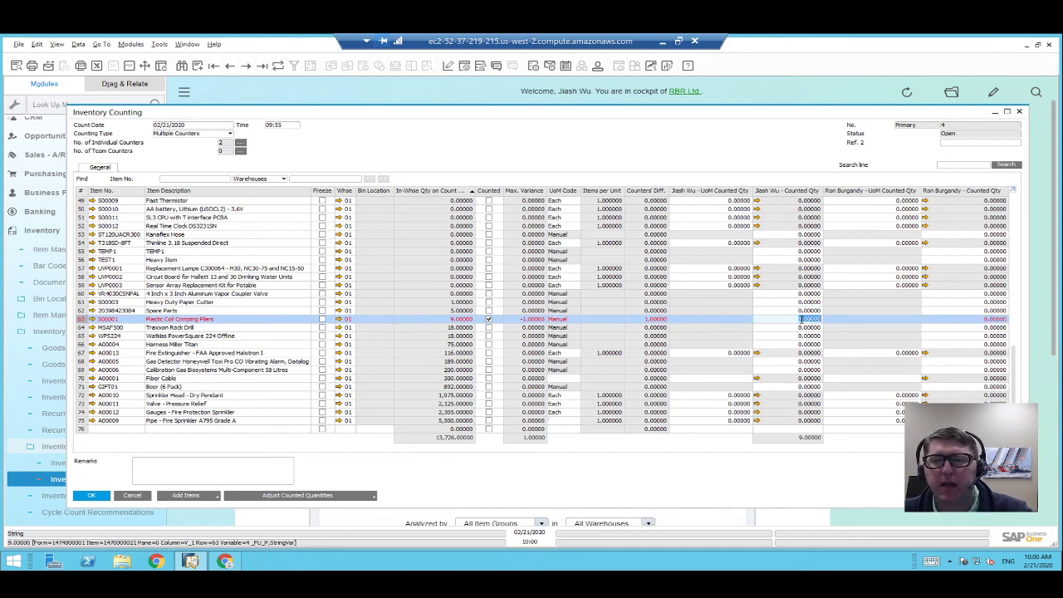
type("8")
key("Tab")
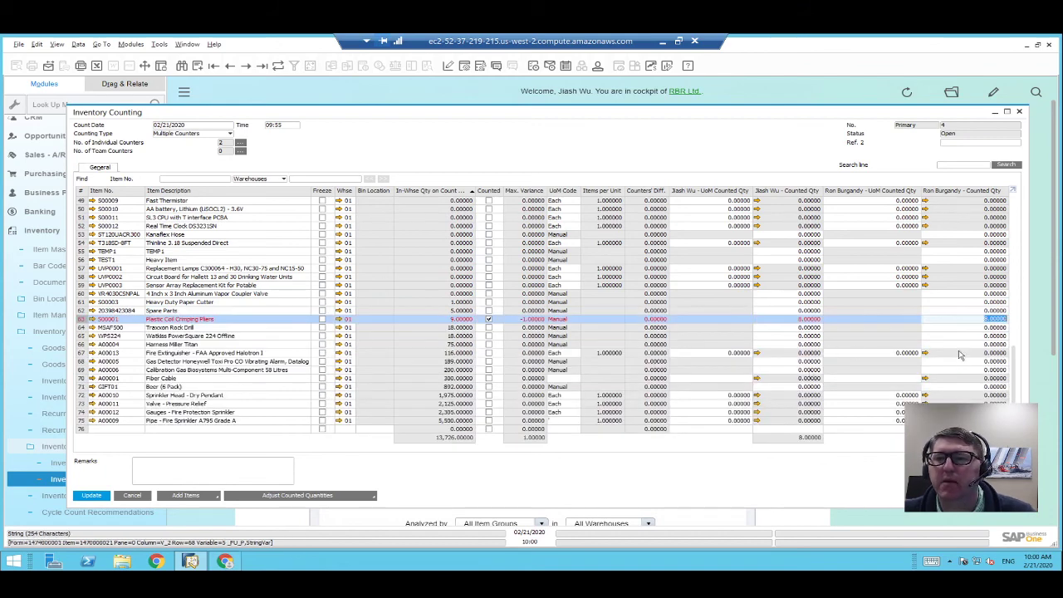
left_click(88, 492)
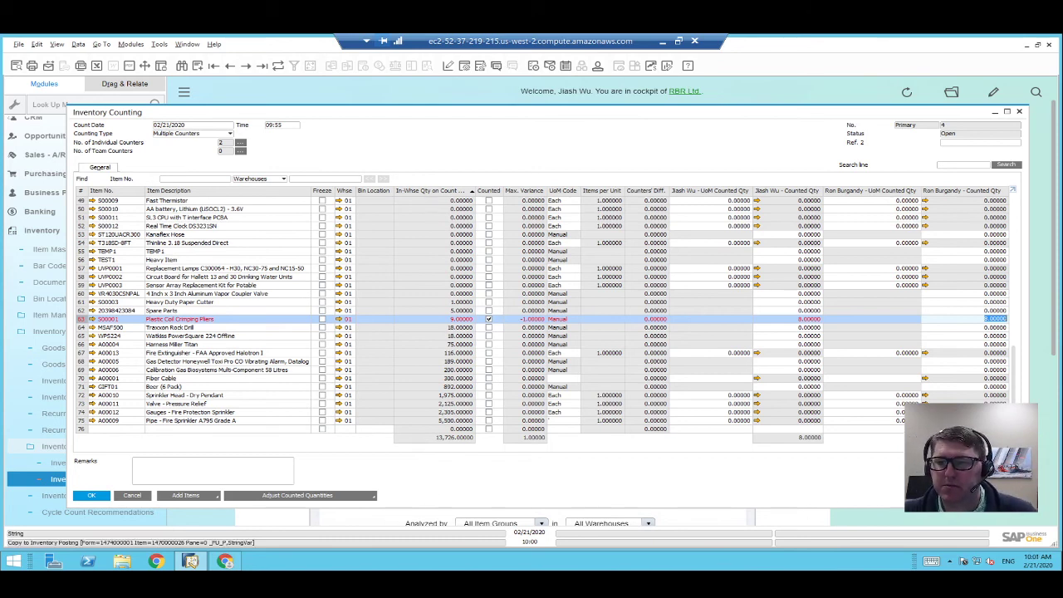
View and dismiss the Adjust Counted Quantities options on counting No. 4.
left_click(317, 497)
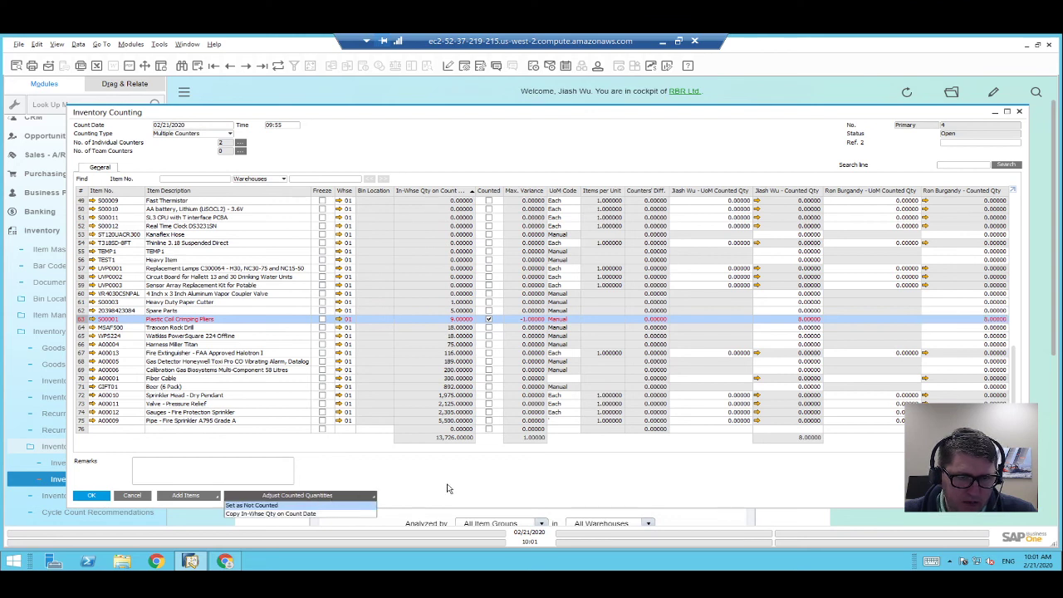
left_click(507, 486)
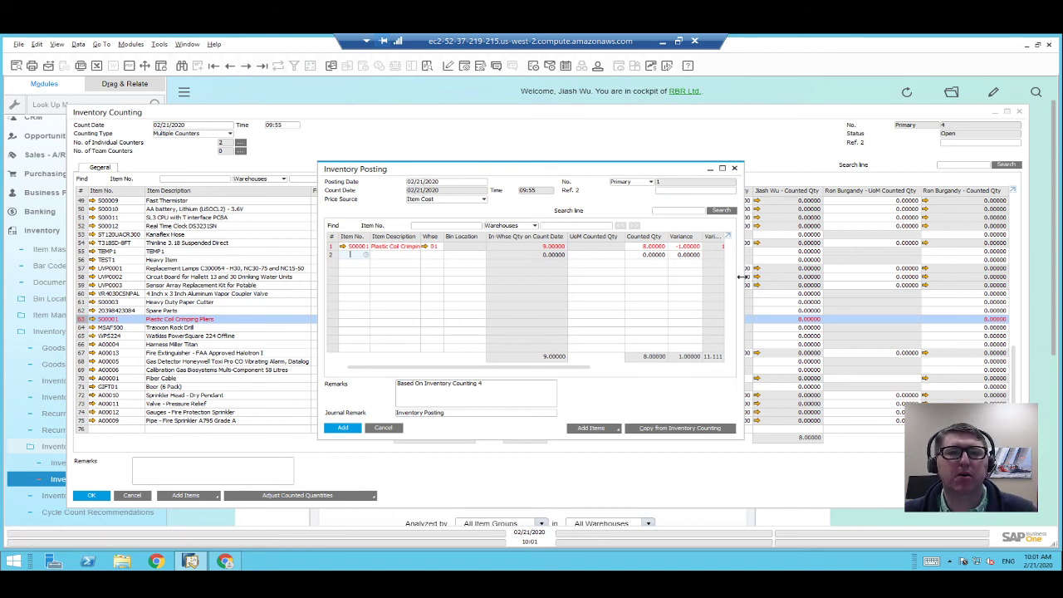
Widen the Inventory Posting window, fit its grid columns, and add the -1 pliers posting.
left_click_drag(742, 276, 948, 282)
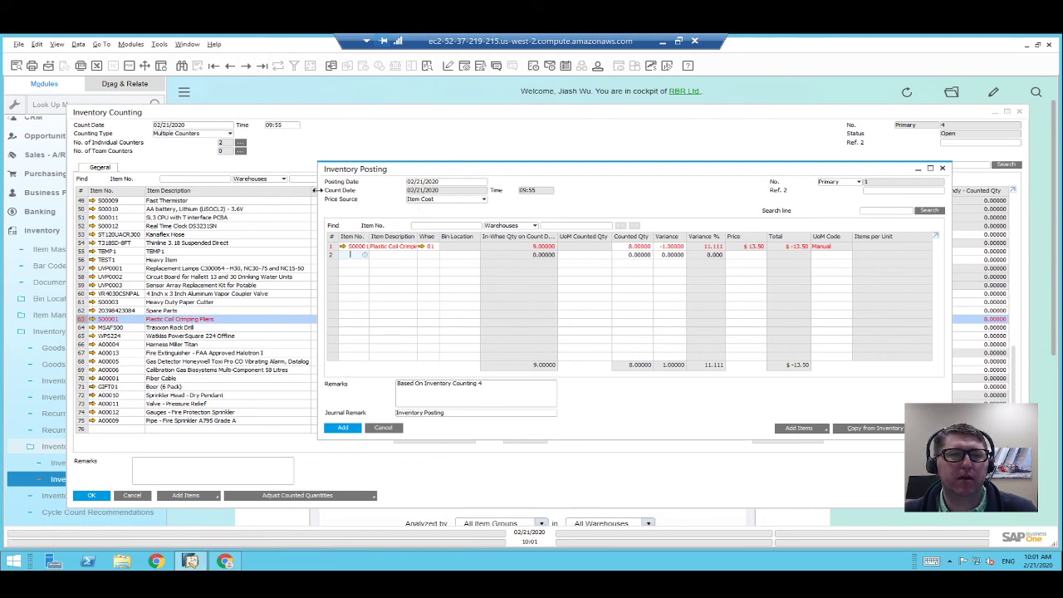
left_click_drag(318, 191, 119, 210)
left_click(57, 45)
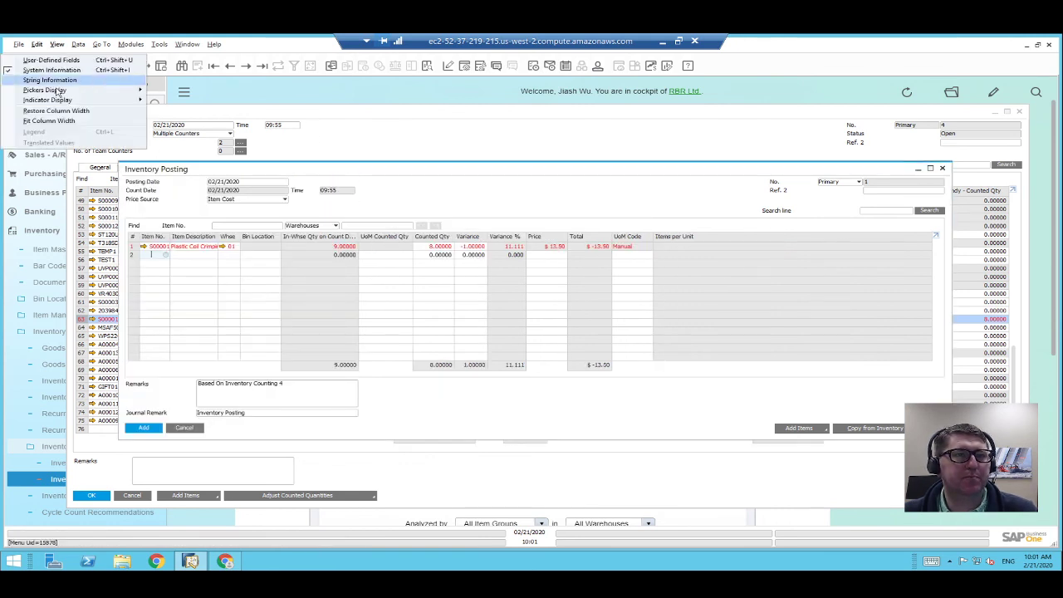
left_click(50, 121)
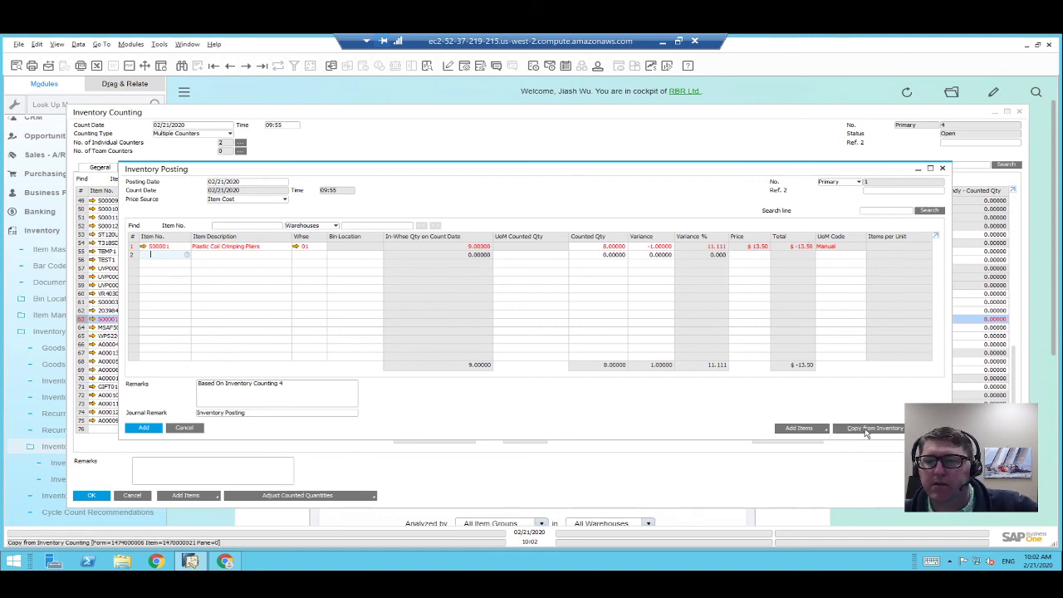
left_click(149, 430)
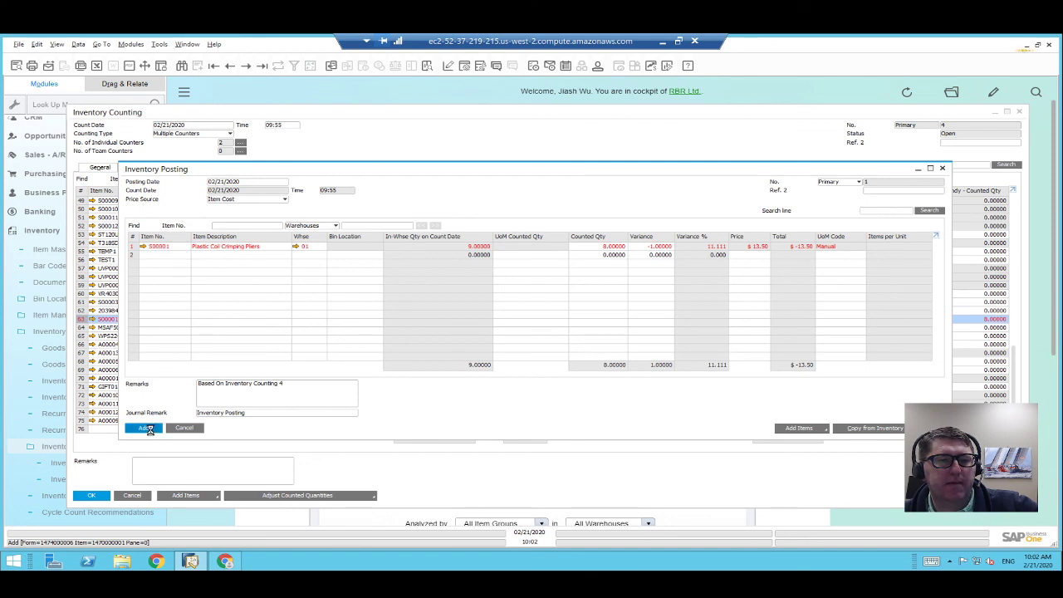
Return to Inventory Posting No. 1, check its $13.50 journal entry, and close both windows.
left_click(262, 67)
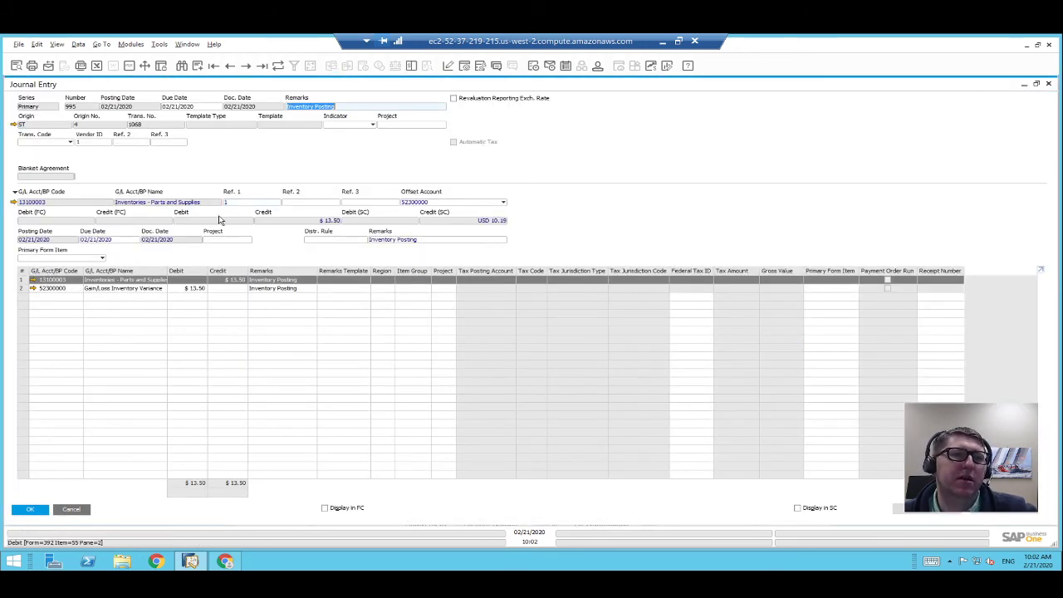
left_click(72, 509)
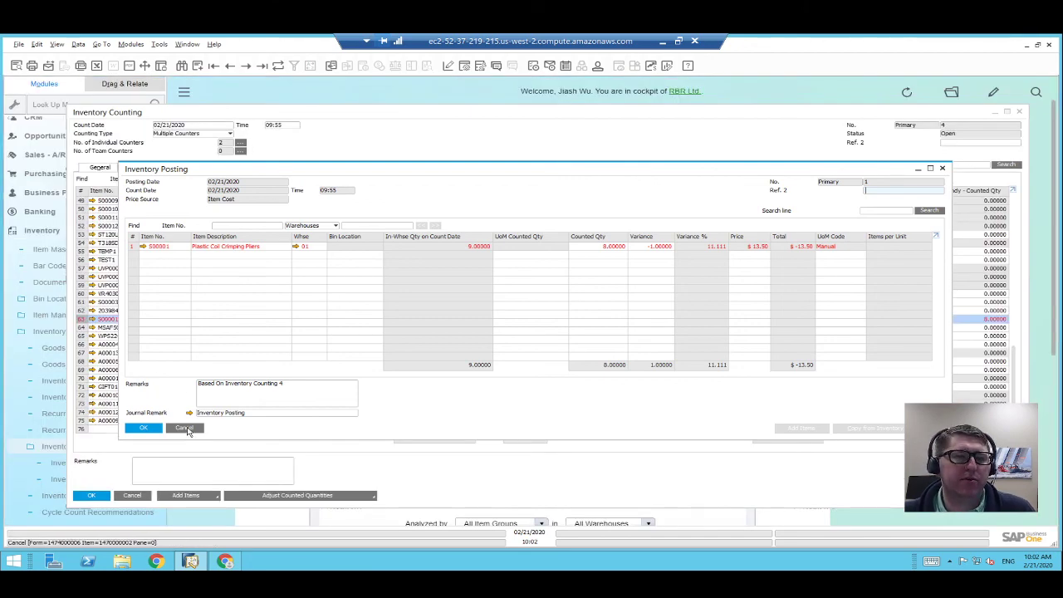
left_click(184, 428)
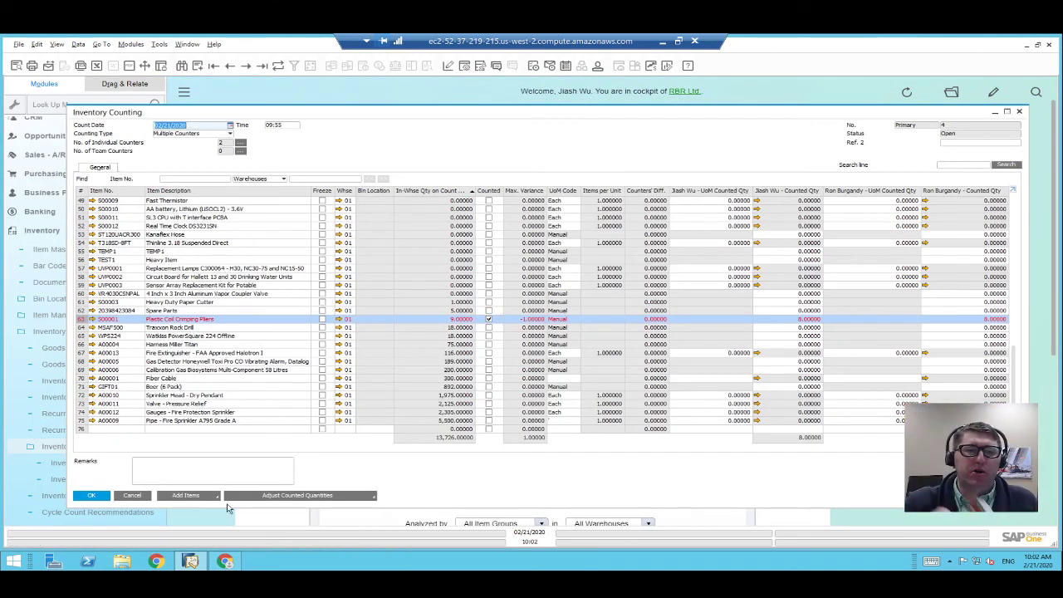
left_click(233, 565)
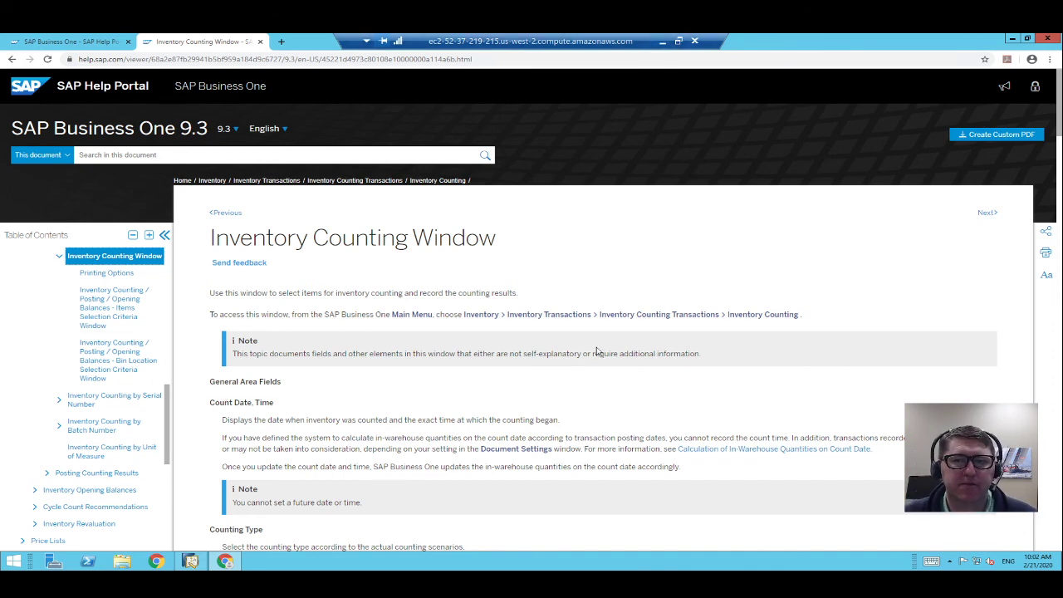
left_click(192, 563)
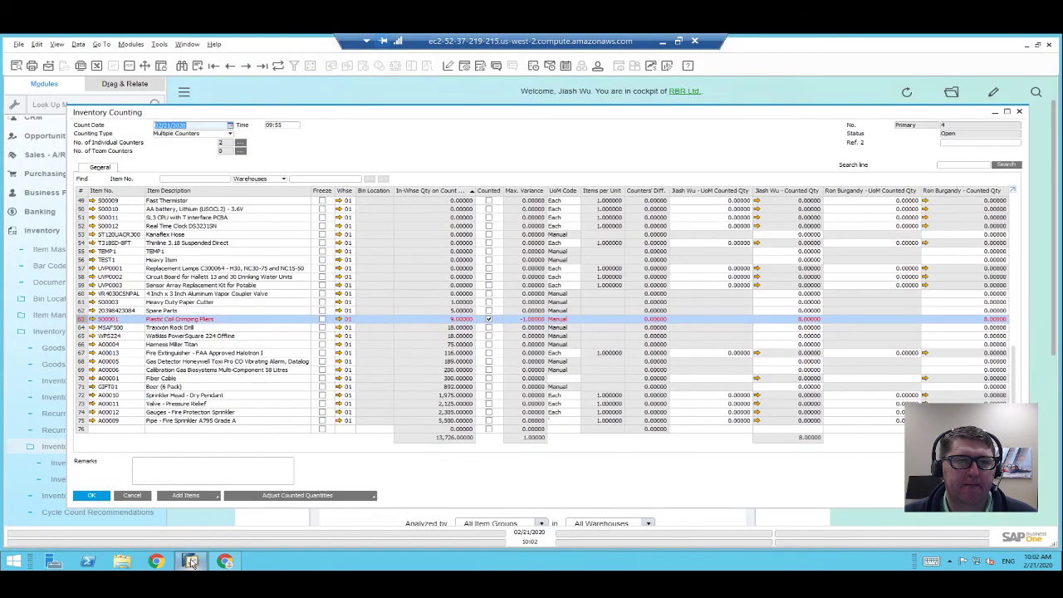